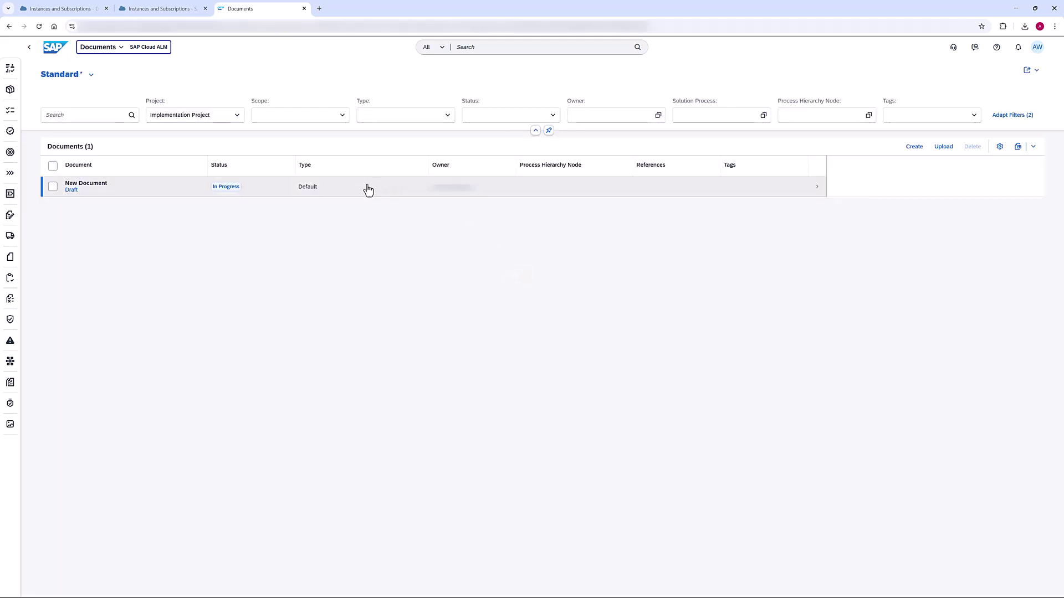
- Open the New Document draft's external file section and follow its link to the Setup and Administration for SAP Cloud ALM guide
{"action": "left_click", "coordinate": [360, 188]}
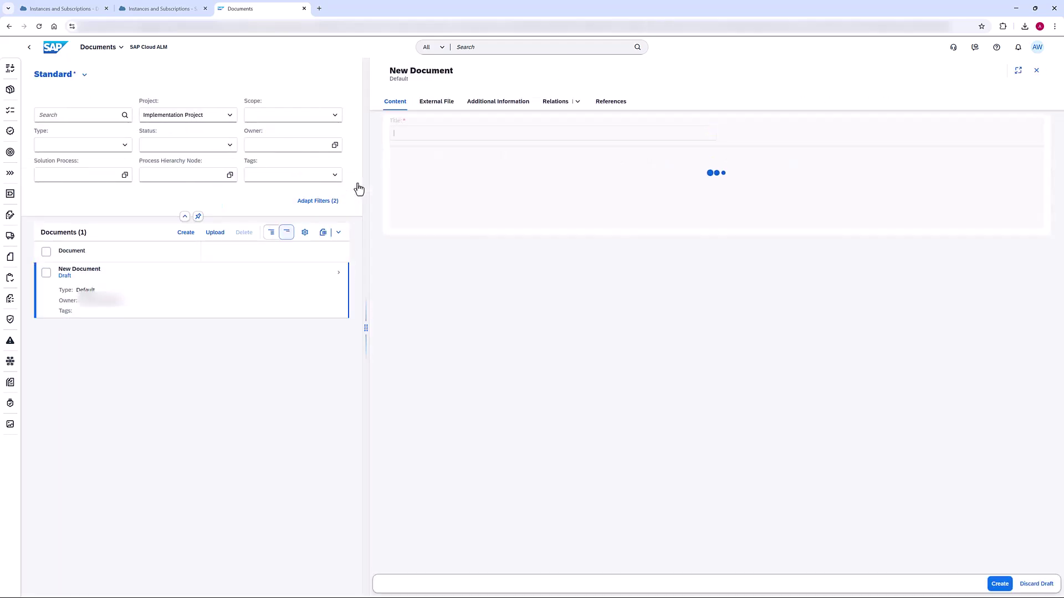
{"action": "left_click", "coordinate": [428, 106]}
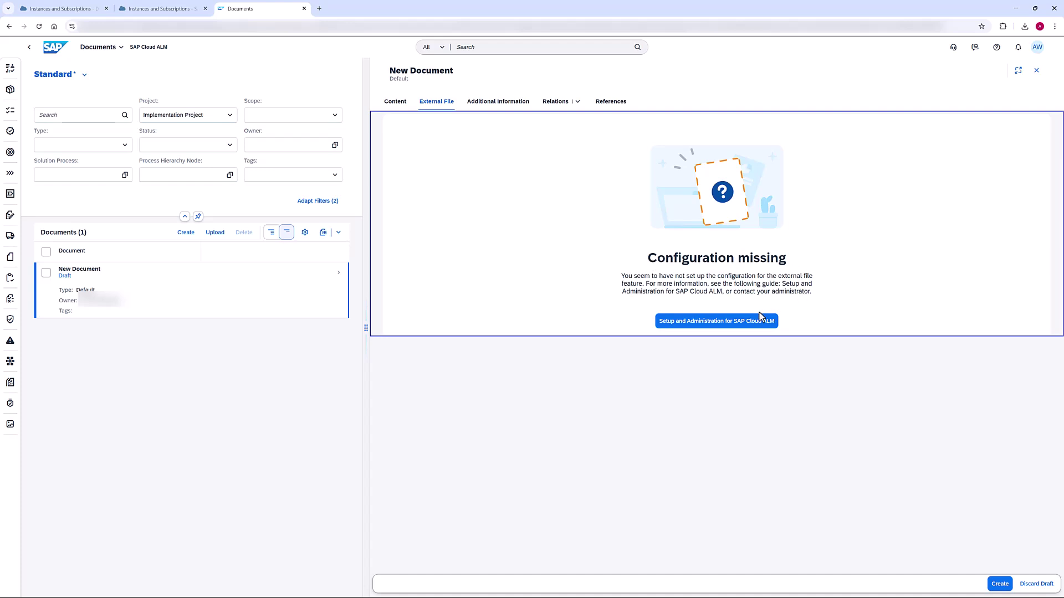
{"action": "left_click", "coordinate": [706, 324]}
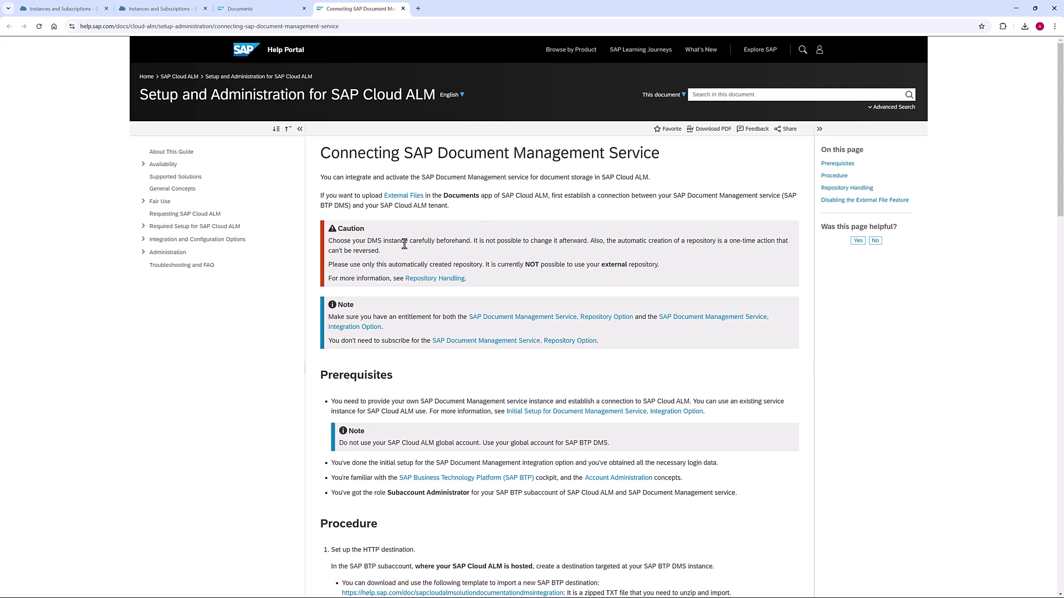
- Review the guide's caution about choosing a DMS instance, and check the Document Management Service subaccount's instances in BTP Cockpit
{"action": "left_click_drag", "start_coordinate": [333, 246], "coordinate": [474, 246]}
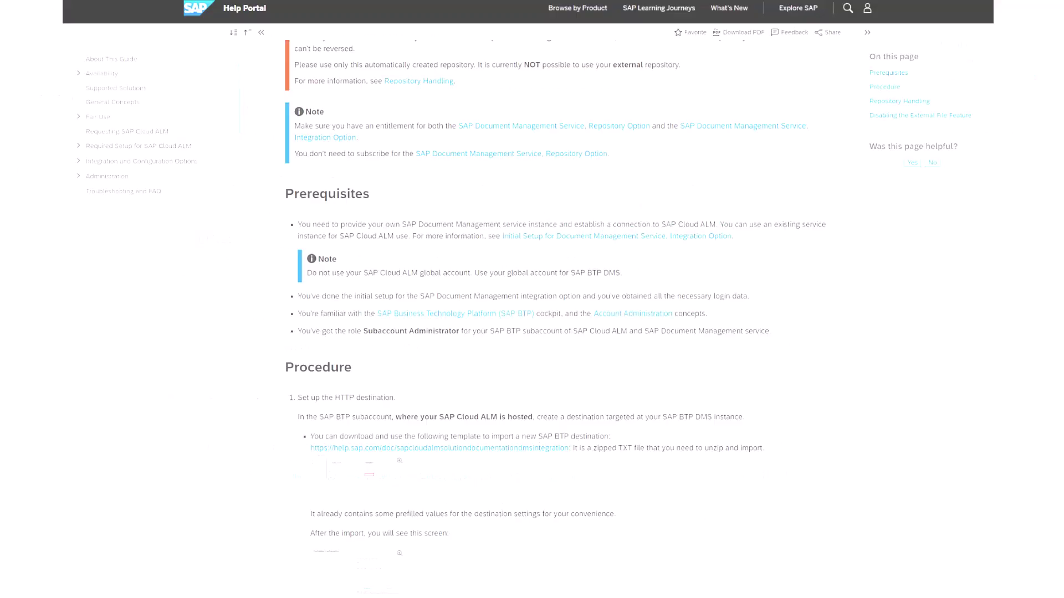
{"action": "left_click", "coordinate": [40, 9]}
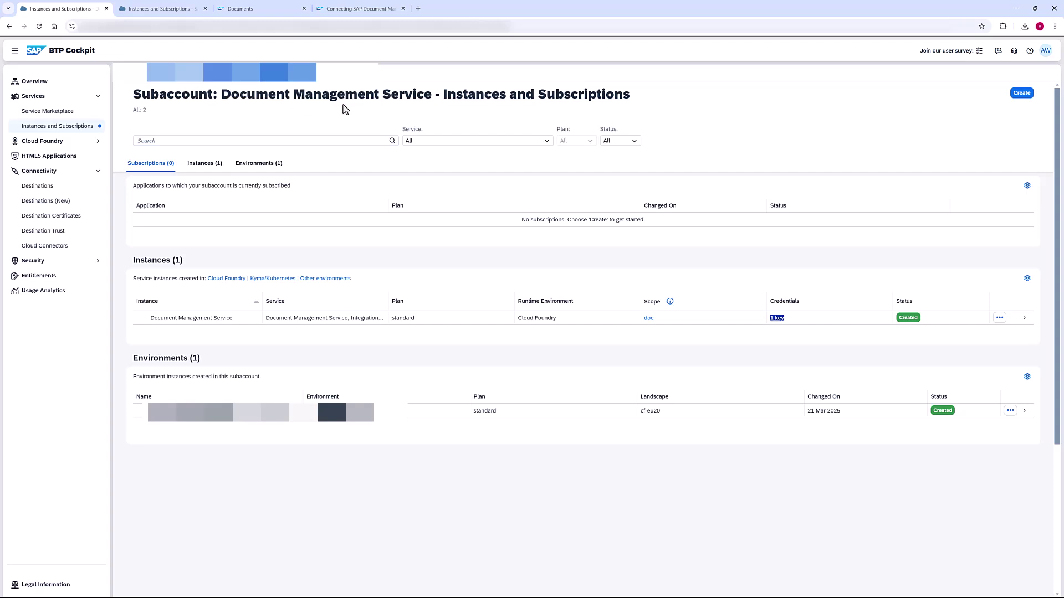
{"action": "left_click", "coordinate": [42, 127]}
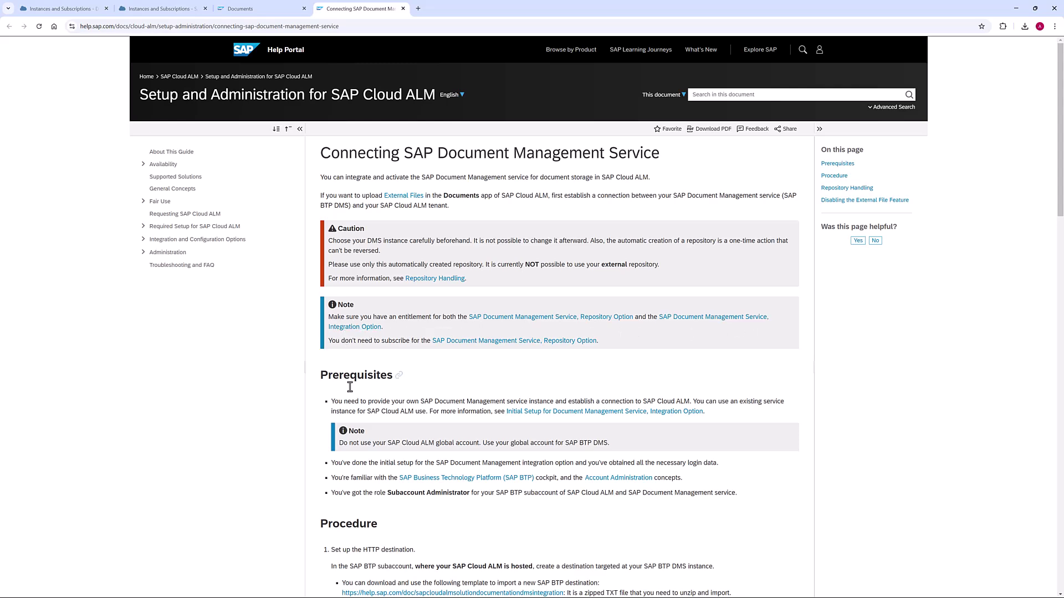
- Read where the guide requires the HTTP destination, and open the destinations of the SAP Cloud ALM DMS Configuration subaccount
{"action": "scroll", "coordinate": [333, 366], "scroll_direction": "down", "scroll_amount": 3}
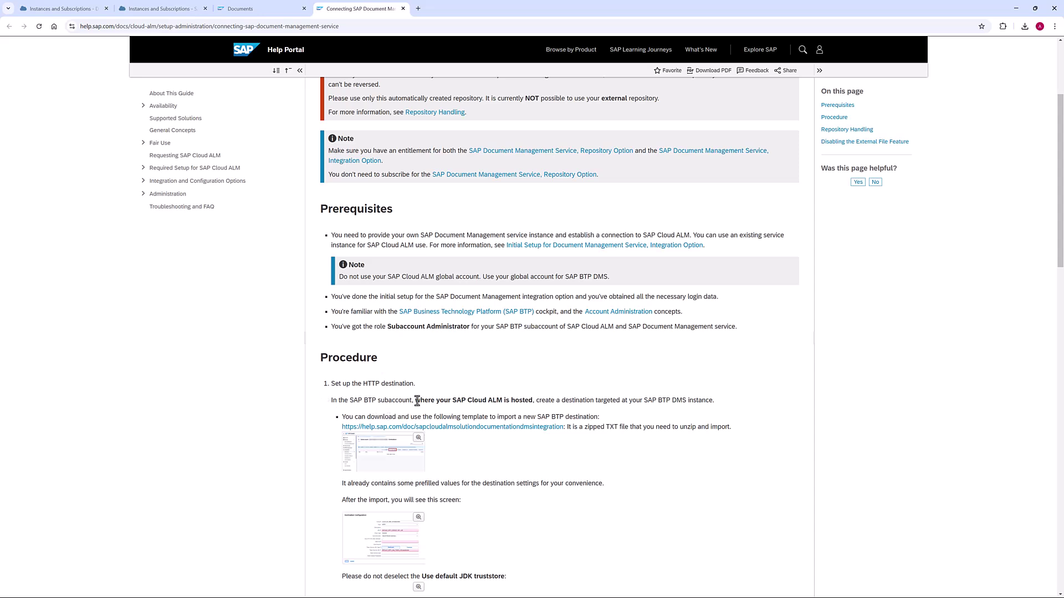
{"action": "left_click_drag", "start_coordinate": [417, 400], "coordinate": [531, 400]}
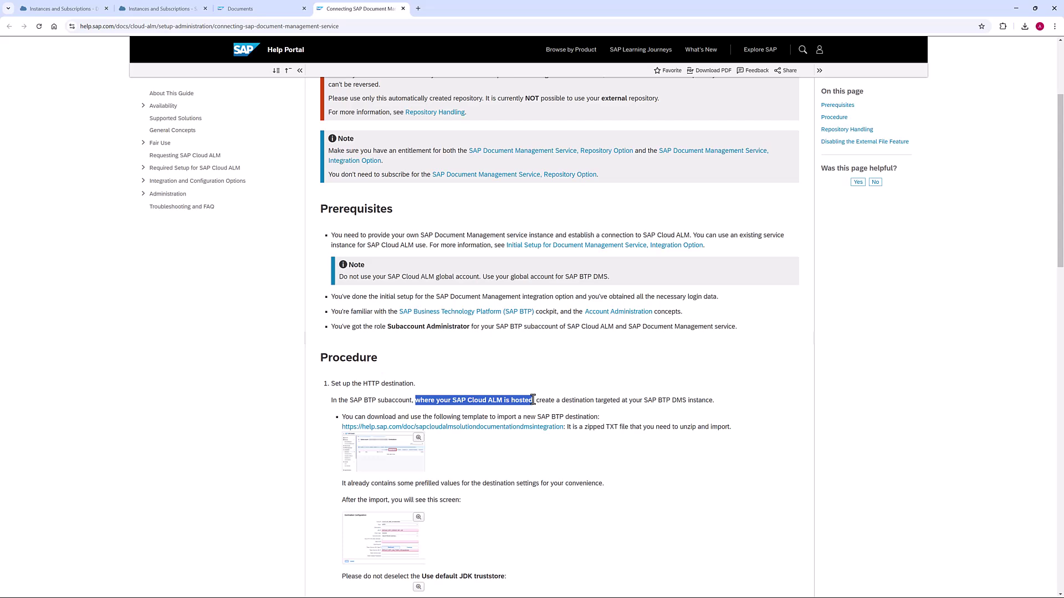
{"action": "left_click", "coordinate": [686, 410]}
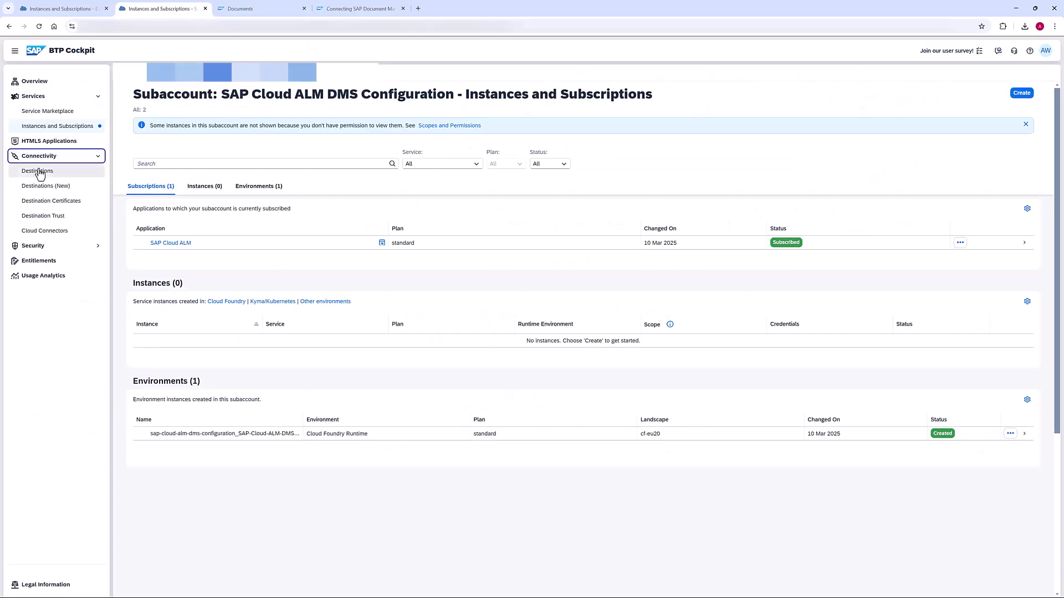
{"action": "left_click", "coordinate": [39, 172]}
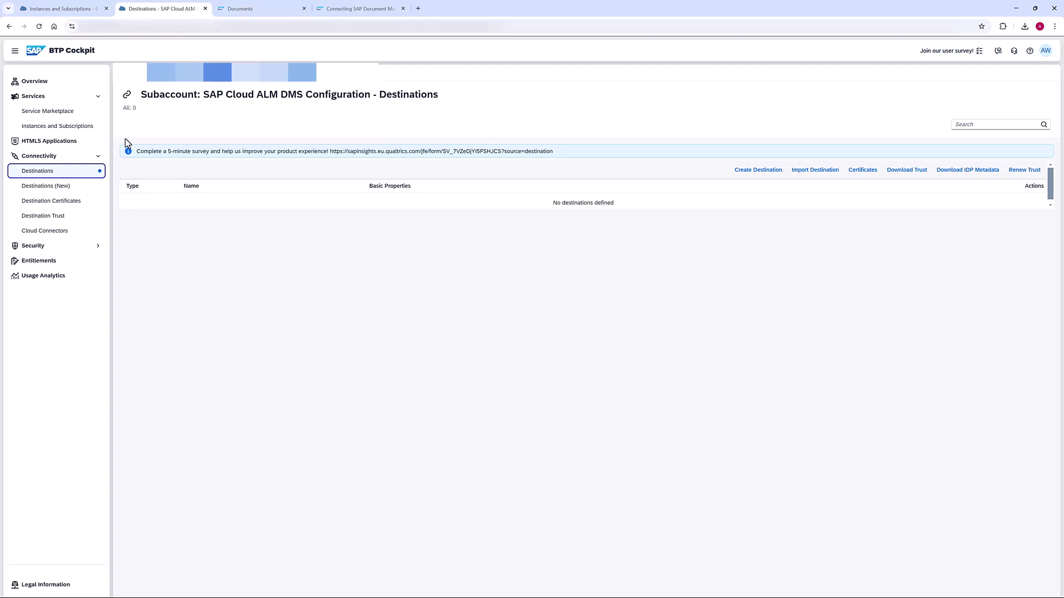
- Check the guide's example of importing a destination and download the zipped destination template linked in the procedure
{"action": "left_click", "coordinate": [328, 9]}
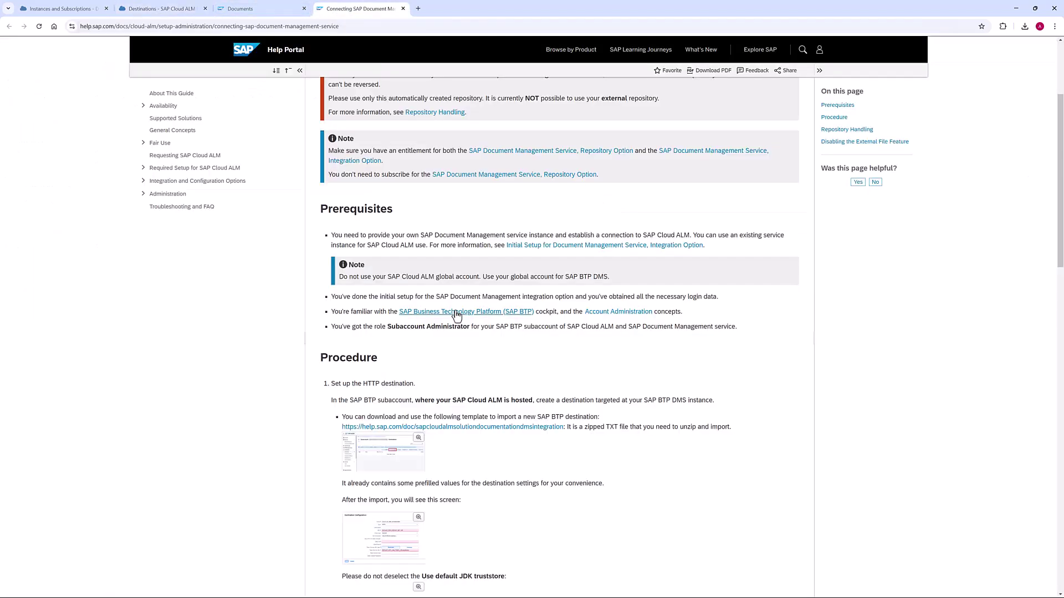
{"action": "scroll", "coordinate": [446, 352], "scroll_direction": "down", "scroll_amount": 2}
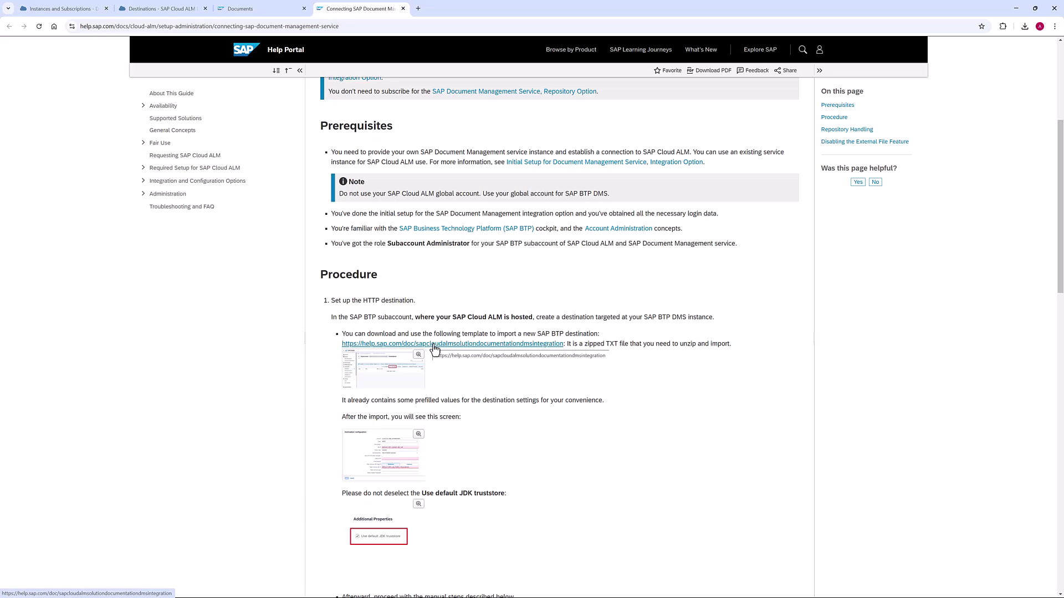
{"action": "left_click", "coordinate": [418, 355]}
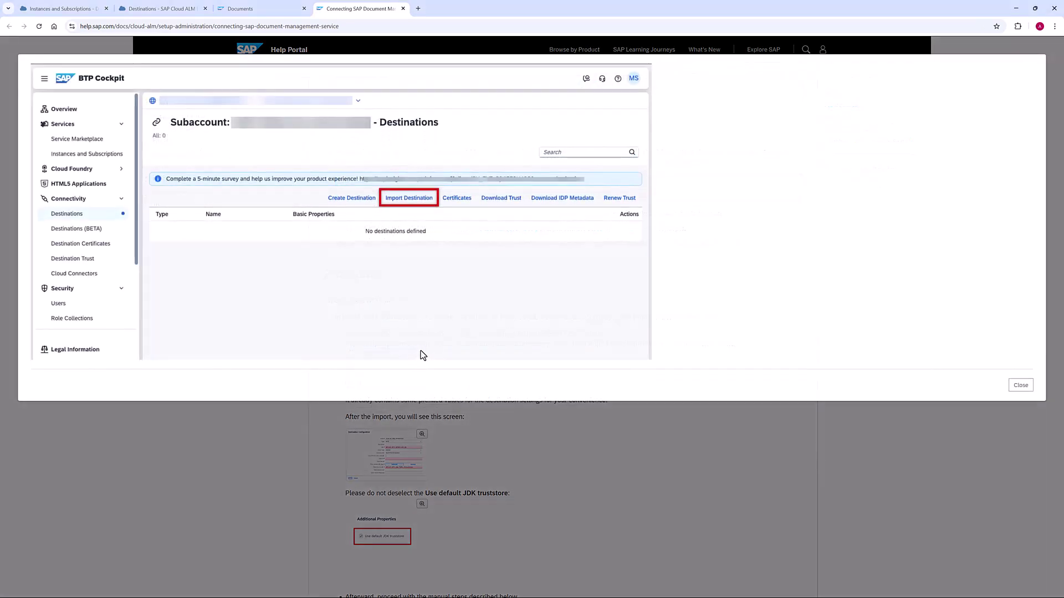
{"action": "left_click", "coordinate": [1020, 385]}
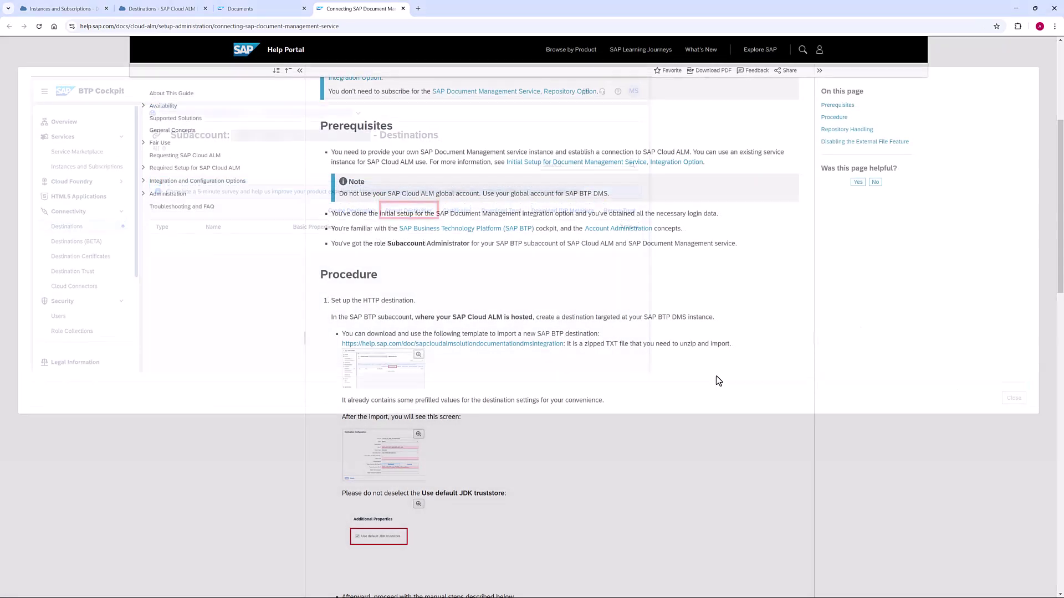
{"action": "left_click", "coordinate": [441, 346]}
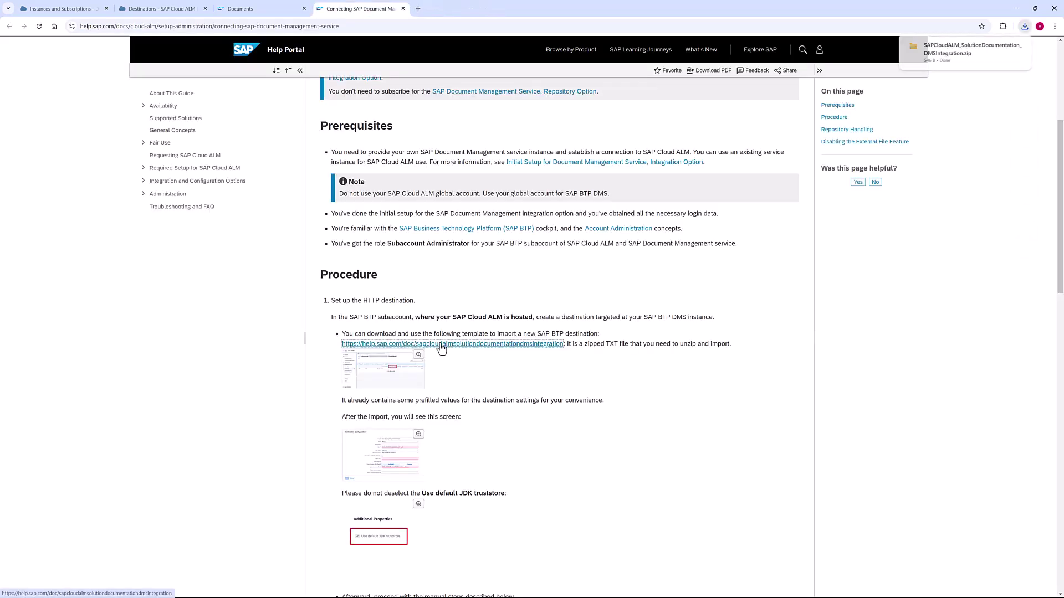
- Extract the downloaded SAPCloudALM_SolutionDocumentation_DMSIntegration.zip in the Downloads folder
{"action": "left_click", "coordinate": [1001, 48]}
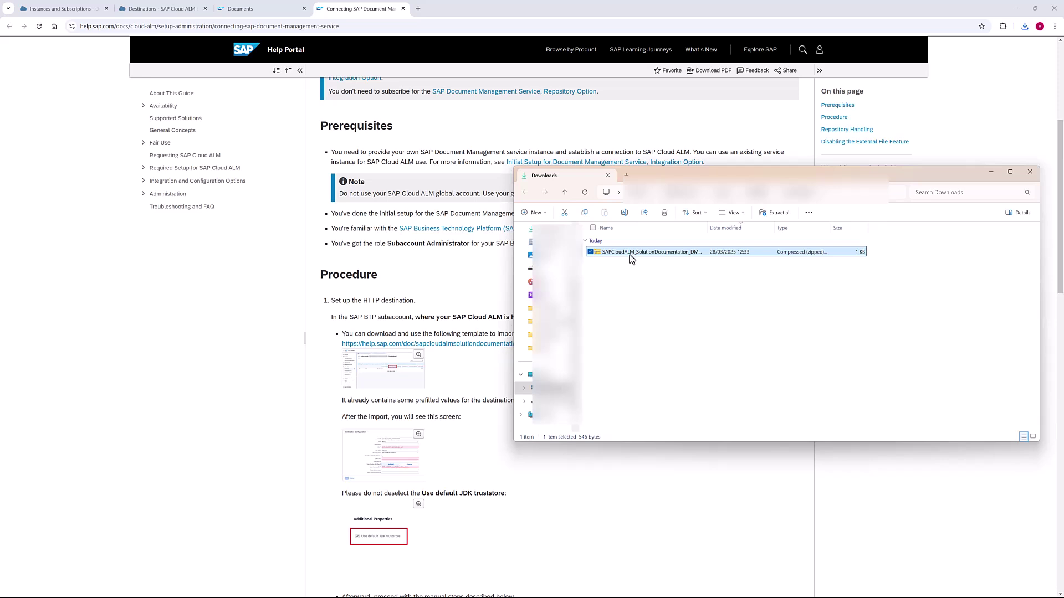
{"action": "right_click", "coordinate": [631, 257]}
{"action": "left_click", "coordinate": [660, 357]}
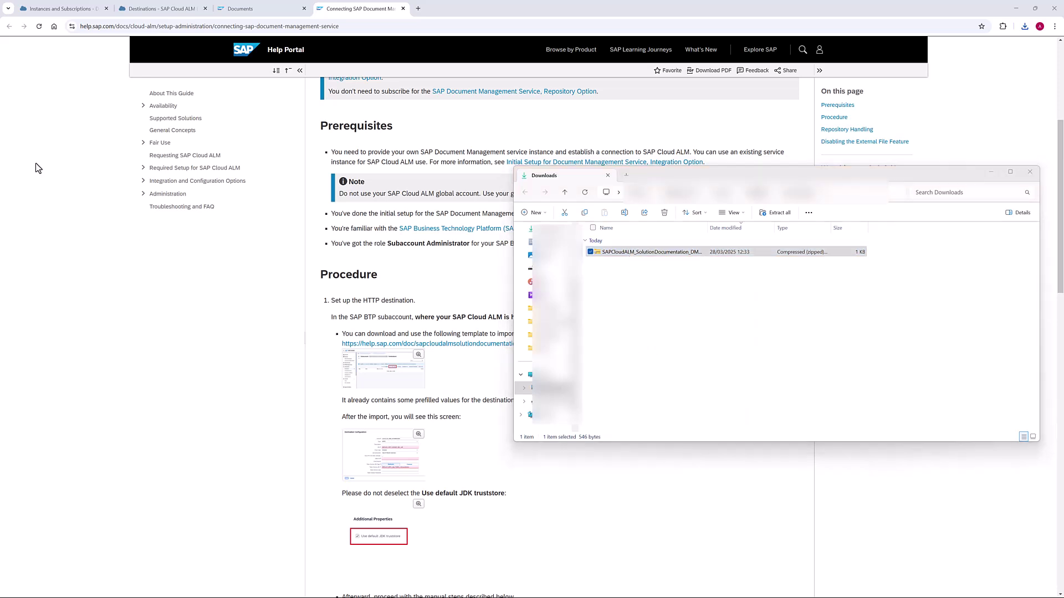
{"action": "left_click_drag", "start_coordinate": [382, 75], "coordinate": [695, 280]}
{"action": "left_click", "coordinate": [762, 460]}
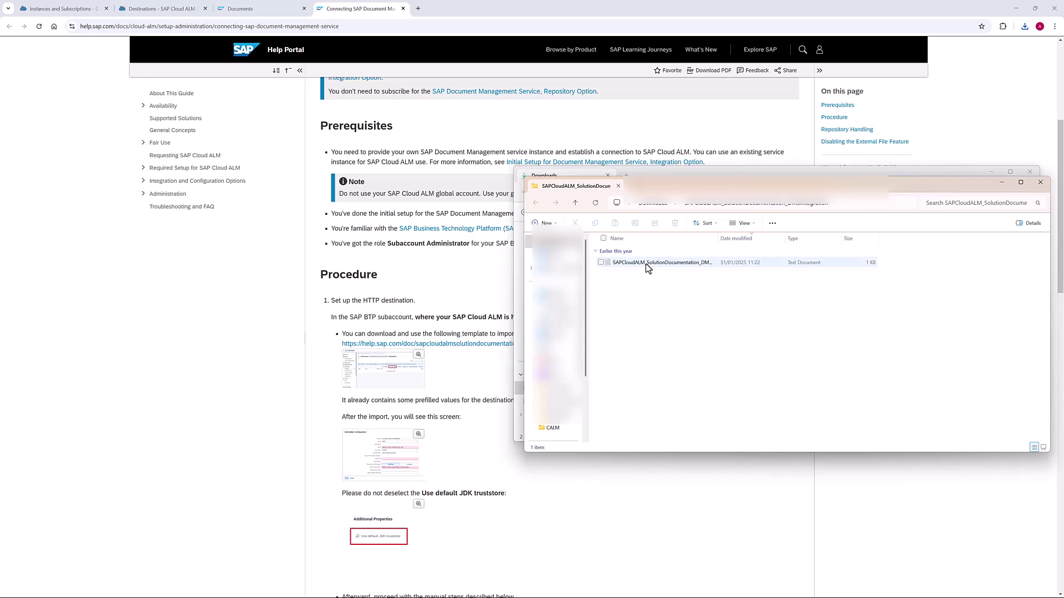
- Import SAPCloudALM_SolutionDocumentation_DMSIntegration.txt from the extracted folder as a new destination in the SAP Cloud ALM DMS Configuration subaccount
{"action": "left_click", "coordinate": [145, 9]}
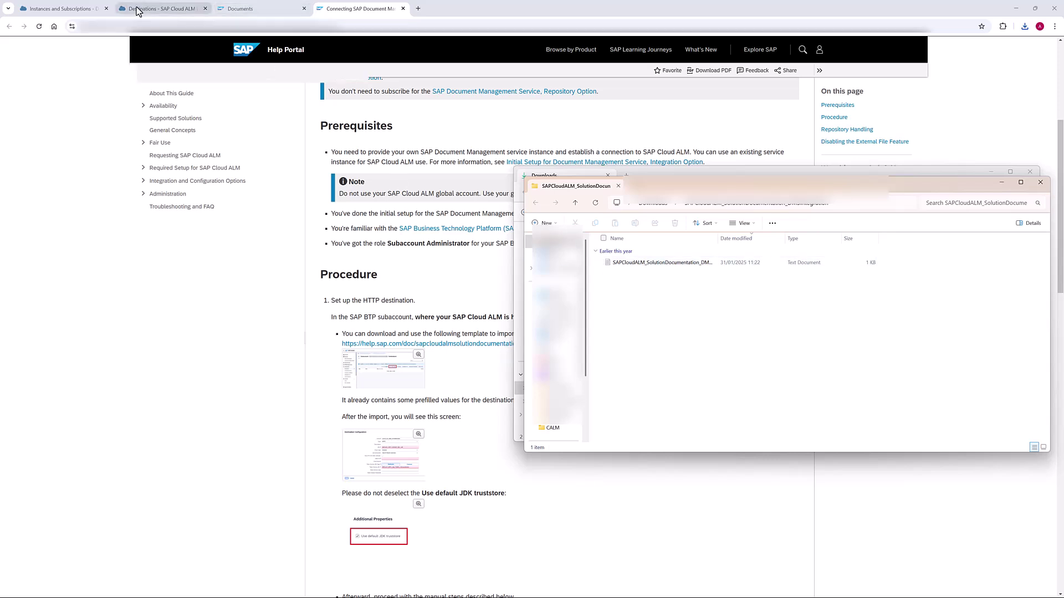
{"action": "left_click", "coordinate": [801, 171]}
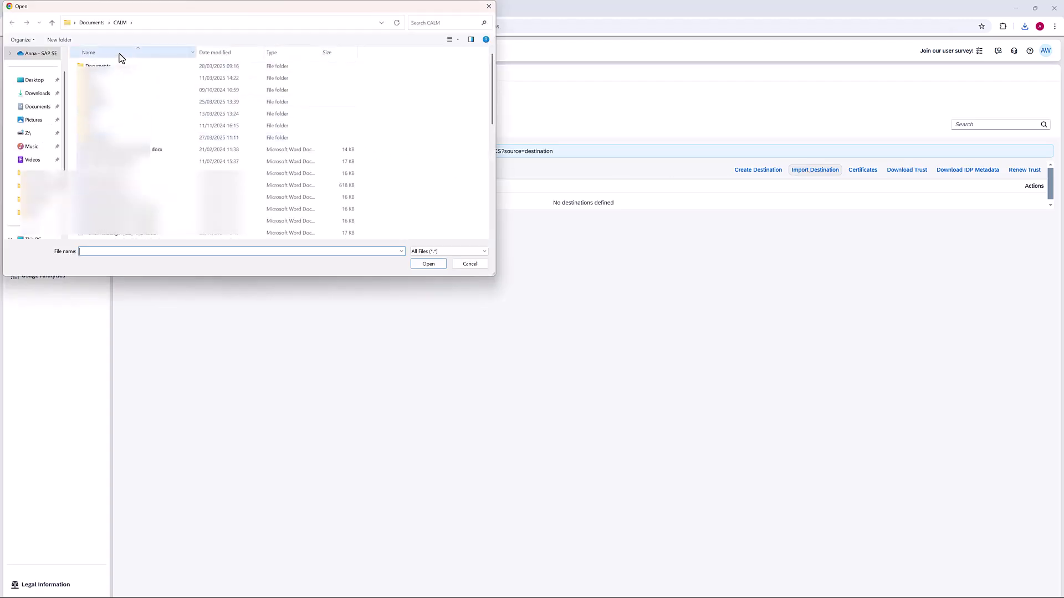
{"action": "left_click", "coordinate": [38, 93]}
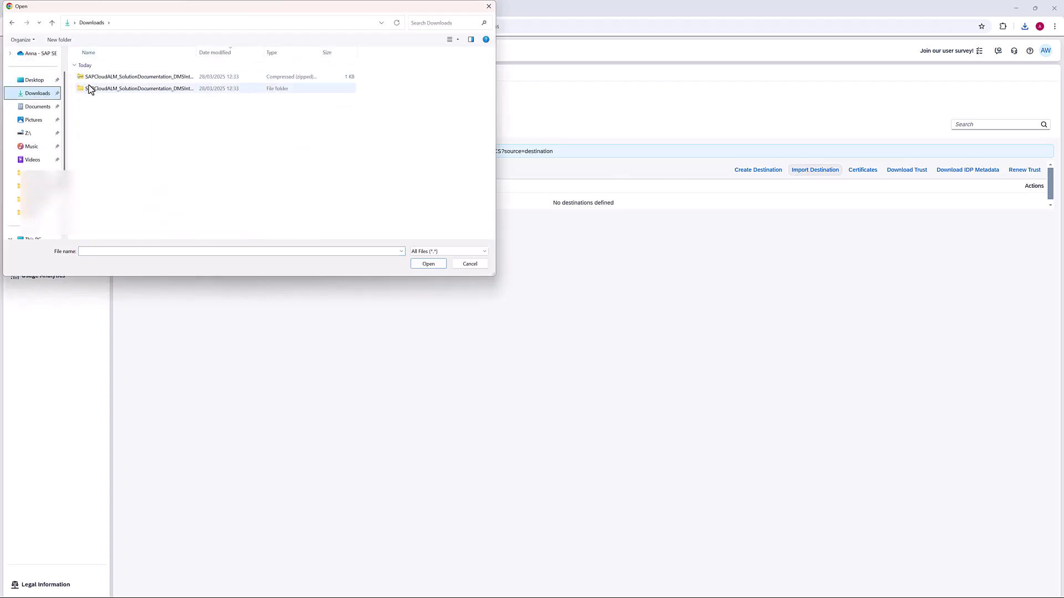
{"action": "double_click", "coordinate": [88, 88]}
{"action": "left_click", "coordinate": [91, 84]}
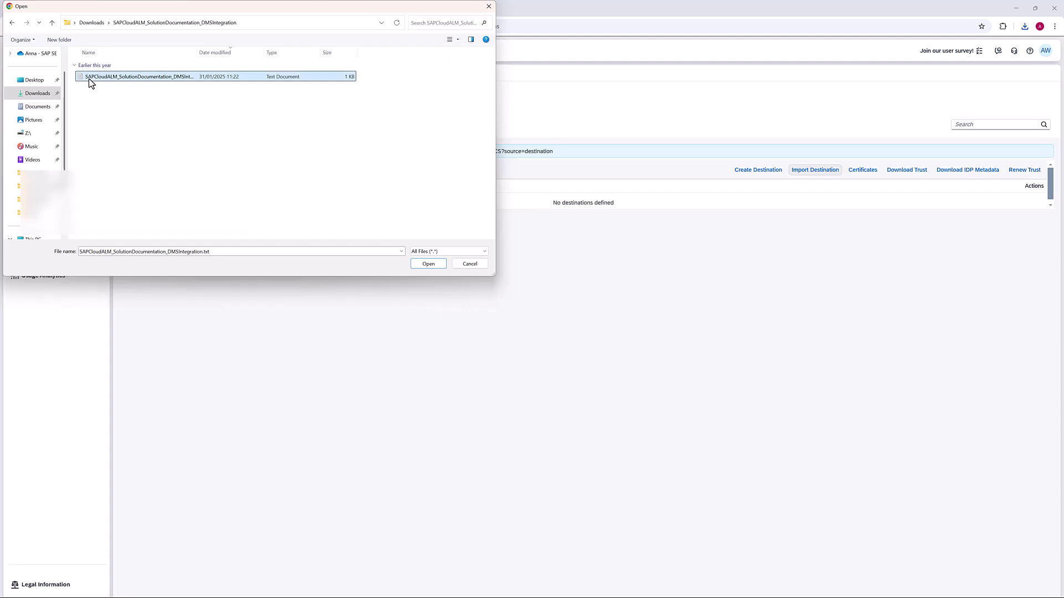
{"action": "double_click", "coordinate": [91, 79]}
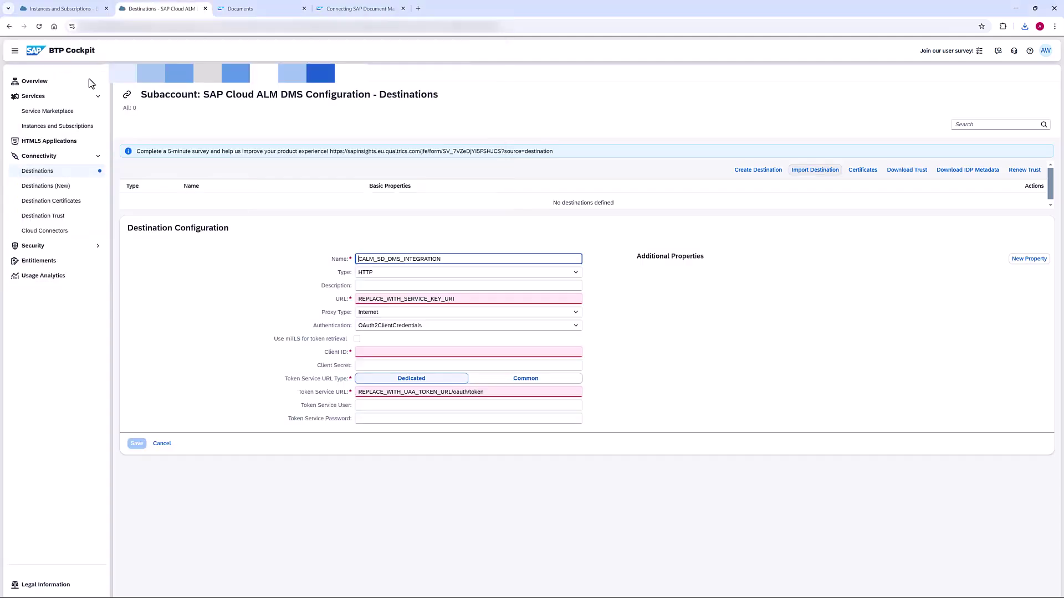
- Compare the imported destination configuration with the guide's example of the screen after the import
{"action": "left_click", "coordinate": [355, 8]}
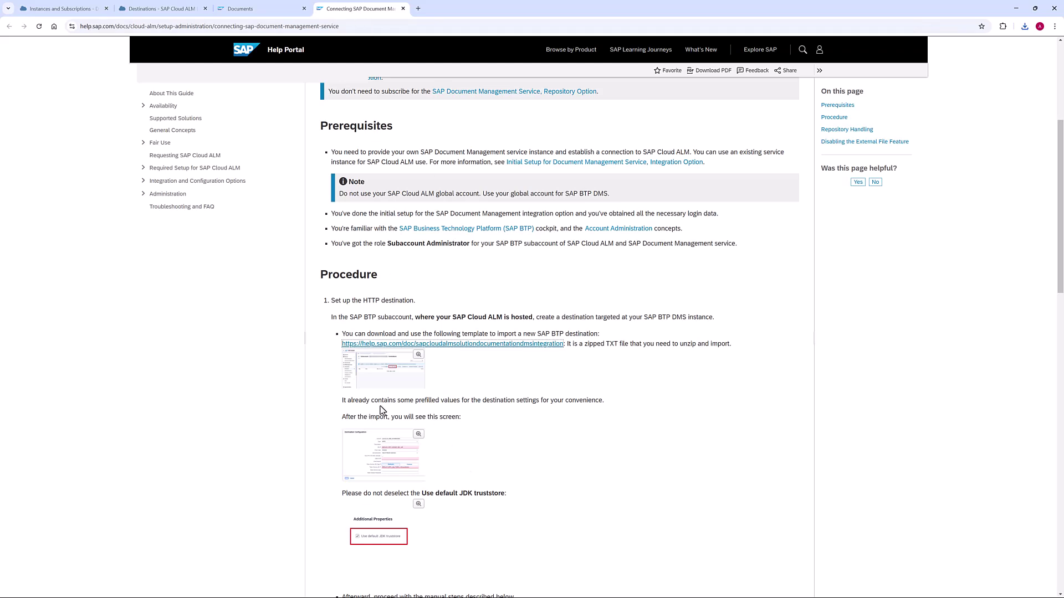
{"action": "scroll", "coordinate": [578, 411], "scroll_direction": "down", "scroll_amount": 1}
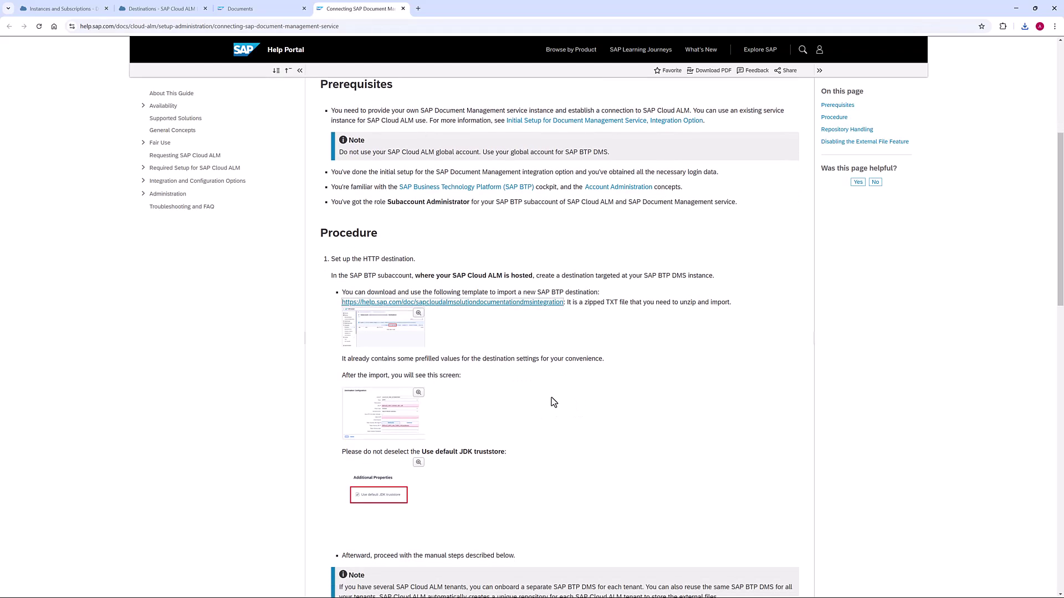
{"action": "left_click", "coordinate": [418, 396]}
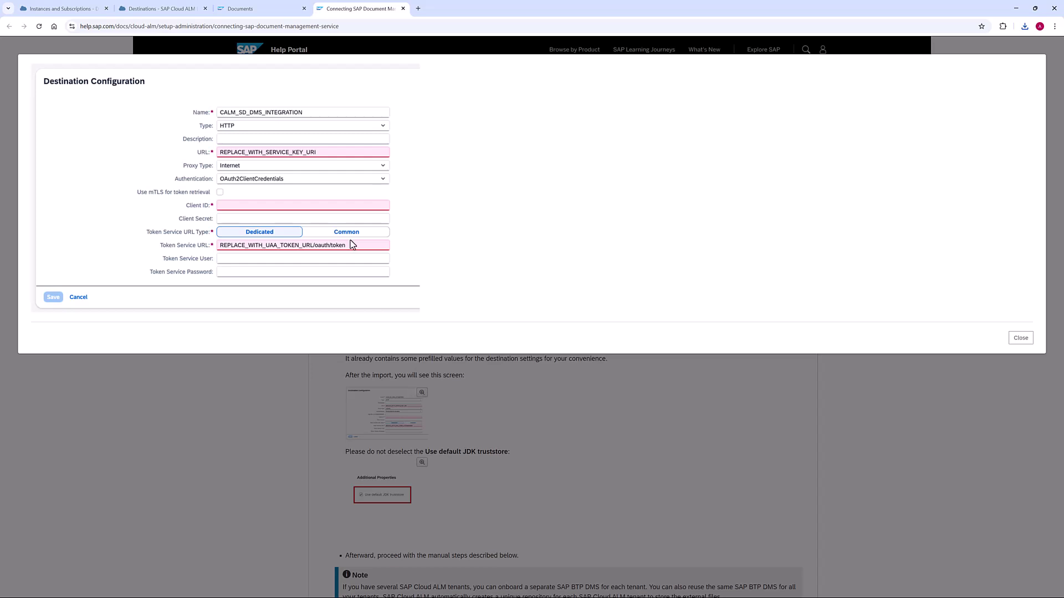
{"action": "left_click", "coordinate": [169, 9]}
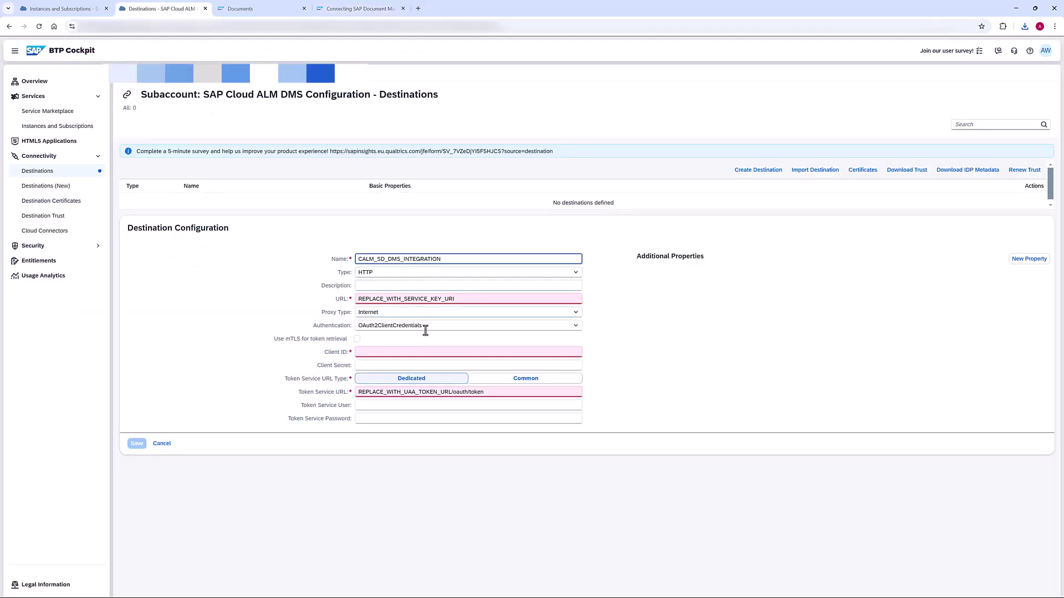
{"action": "left_click", "coordinate": [327, 10]}
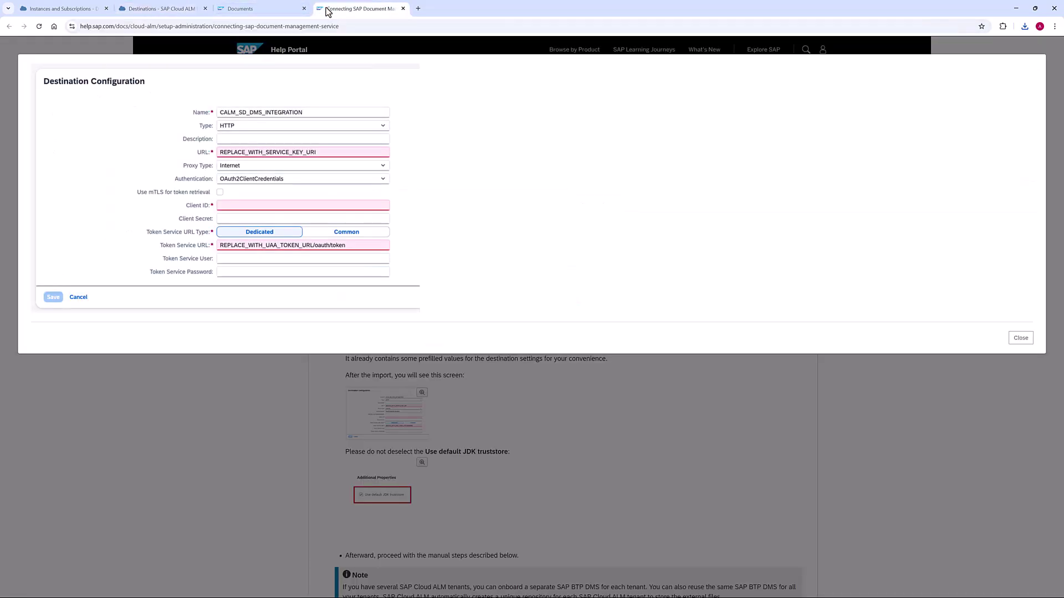
{"action": "left_click", "coordinate": [1018, 340]}
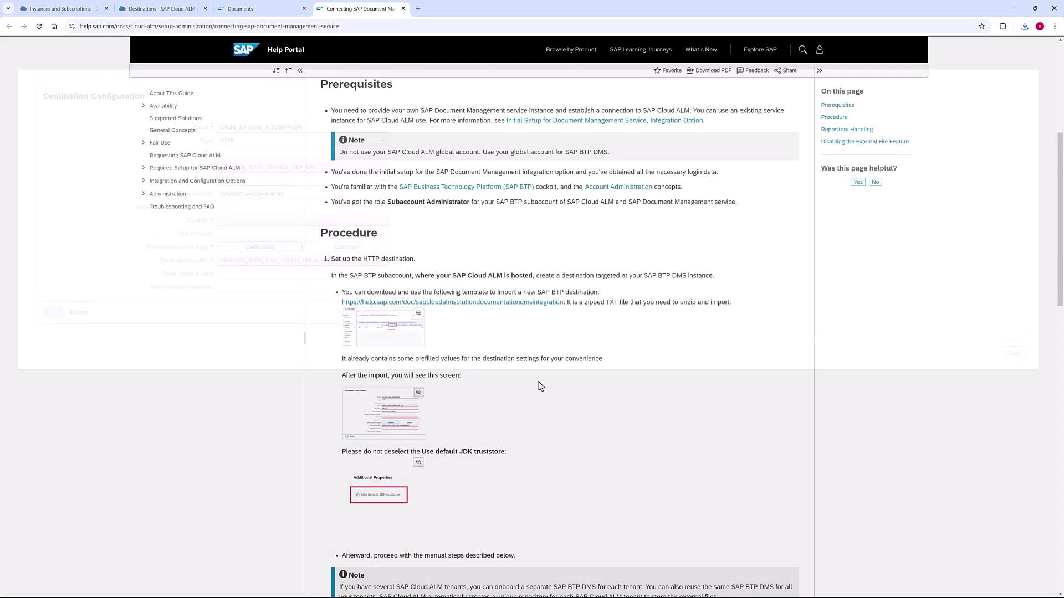
- Read the guide's recommendations and required destination field values, and check the name CALM_SD_DMS_INTEGRATION against the imported configuration
{"action": "scroll", "coordinate": [443, 403], "scroll_direction": "down", "scroll_amount": 2}
{"action": "scroll", "coordinate": [443, 404], "scroll_direction": "down", "scroll_amount": 1}
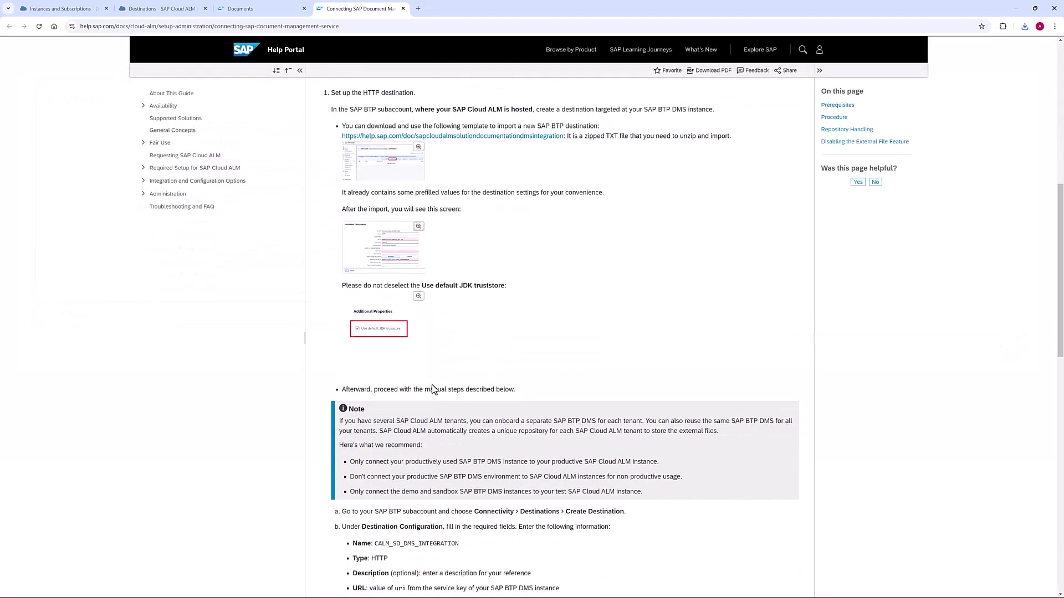
{"action": "scroll", "coordinate": [364, 428], "scroll_direction": "down", "scroll_amount": 1}
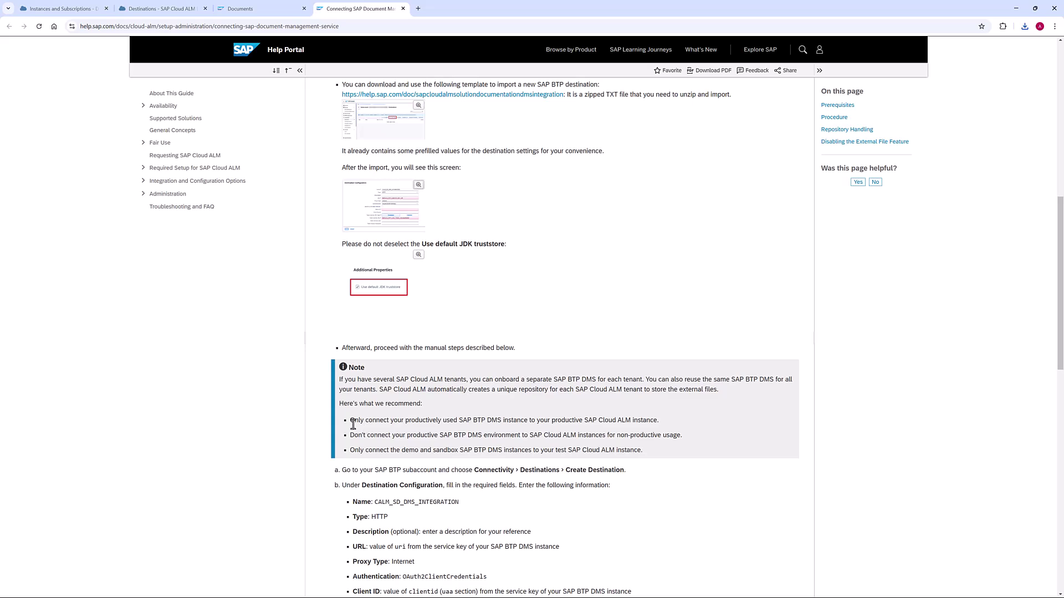
{"action": "scroll", "coordinate": [355, 417], "scroll_direction": "down", "scroll_amount": 1}
{"action": "scroll", "coordinate": [354, 417], "scroll_direction": "down", "scroll_amount": 2}
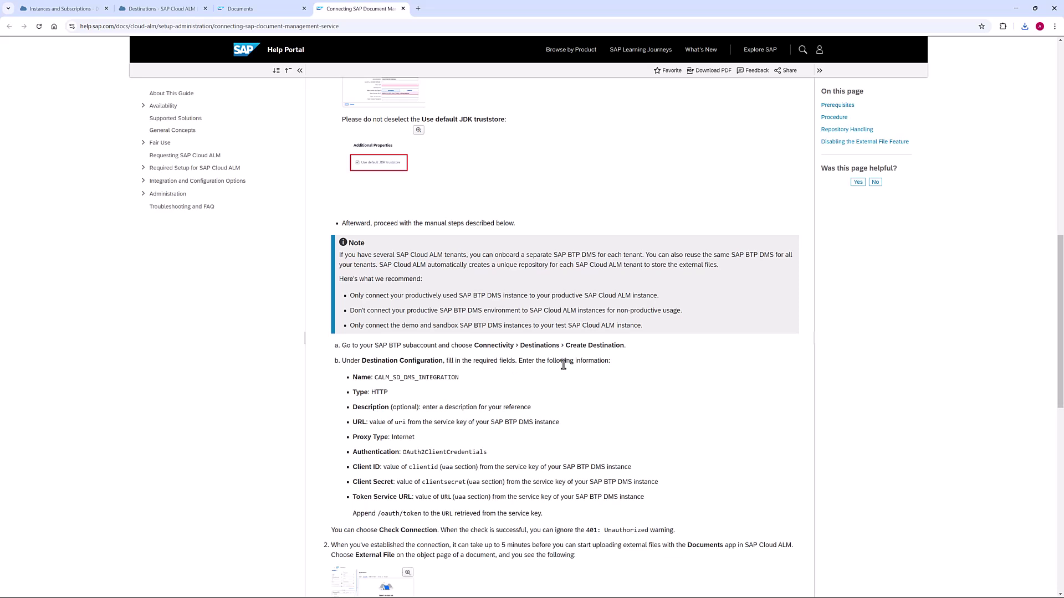
{"action": "left_click_drag", "start_coordinate": [374, 380], "coordinate": [463, 377]}
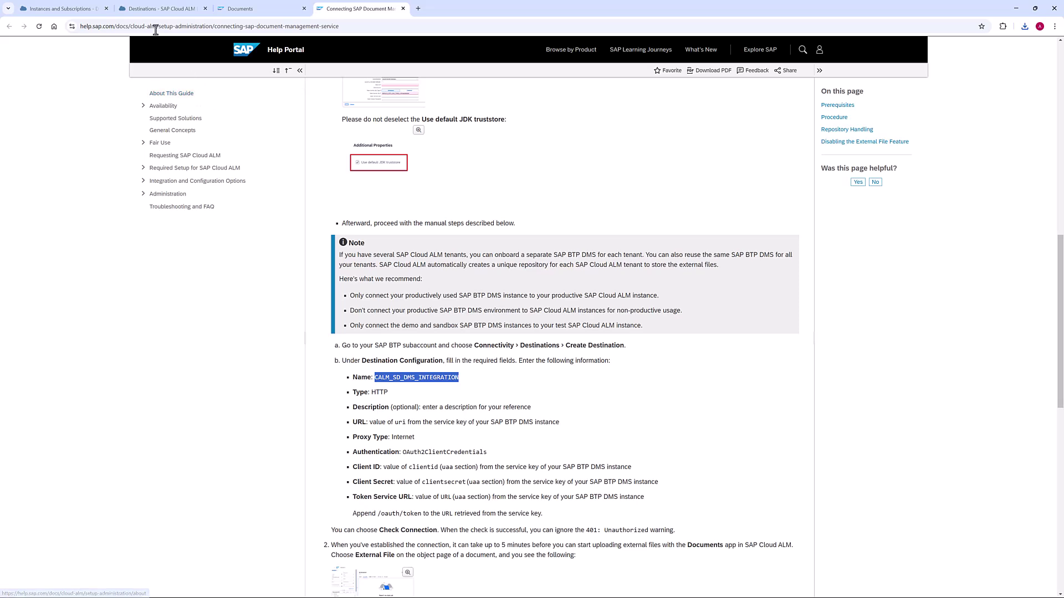
{"action": "left_click", "coordinate": [150, 9]}
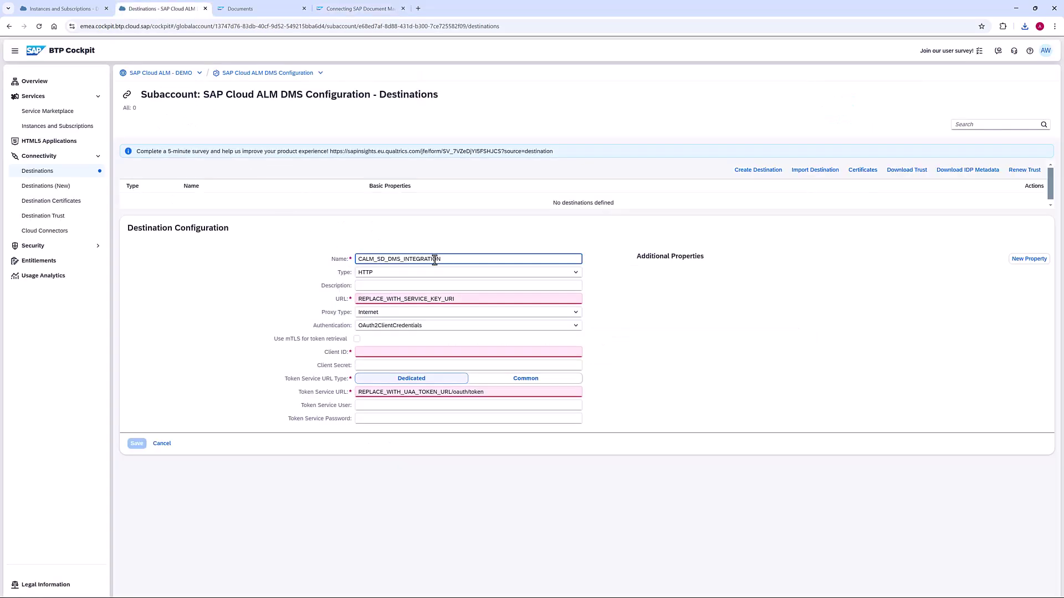
{"action": "left_click", "coordinate": [335, 9]}
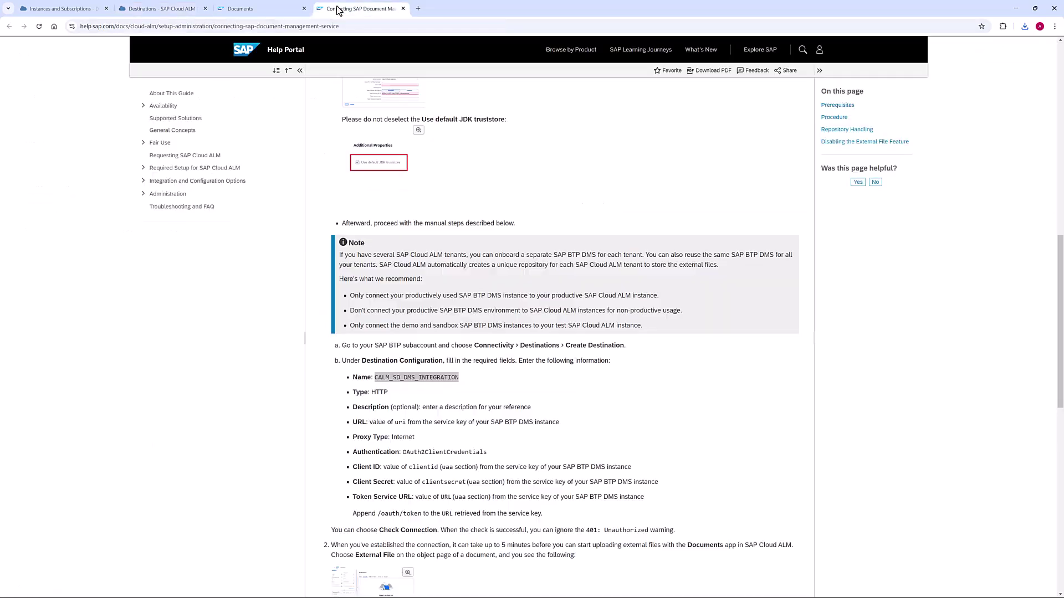
- Check in the guide which service key value the destination's URL needs, and find that field in the imported configuration
{"action": "left_click", "coordinate": [387, 392]}
{"action": "scroll", "coordinate": [387, 392], "scroll_direction": "down", "scroll_amount": 2}
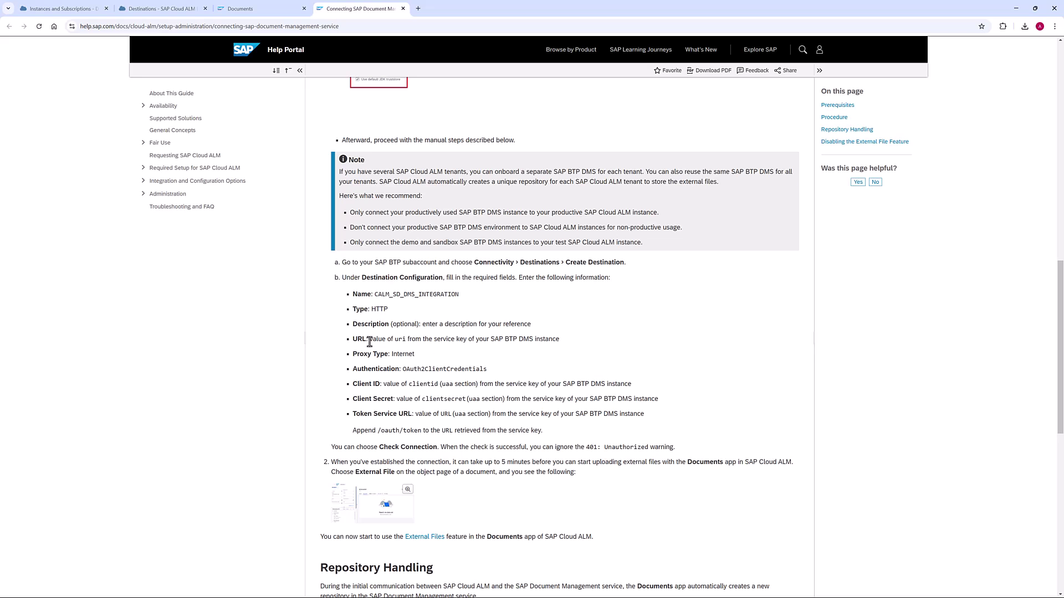
{"action": "left_click_drag", "start_coordinate": [433, 340], "coordinate": [467, 341]}
{"action": "left_click", "coordinate": [583, 340]}
{"action": "left_click", "coordinate": [143, 15]}
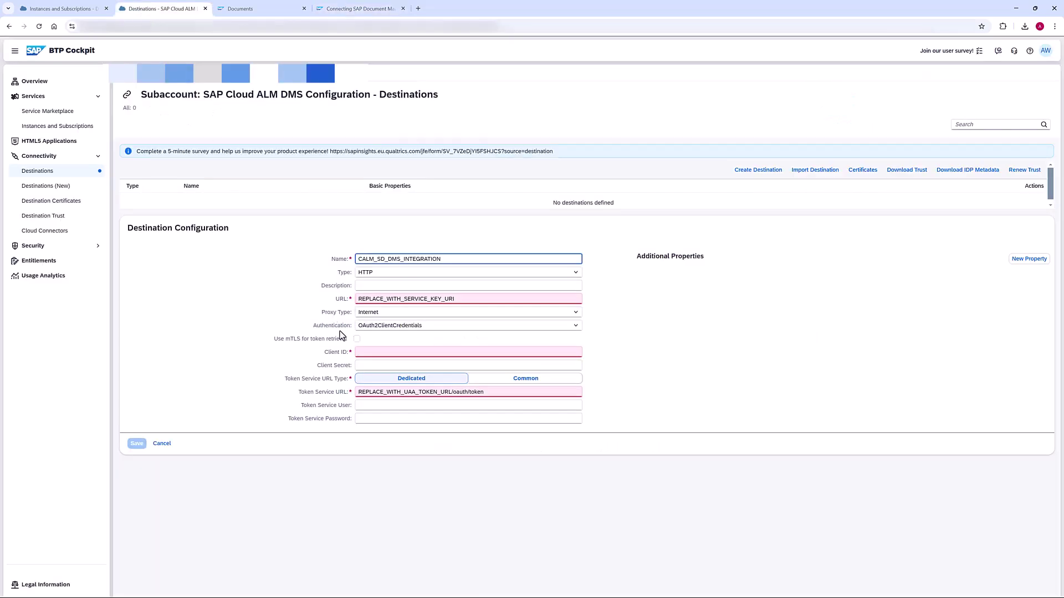
{"action": "left_click", "coordinate": [368, 299]}
- Show the Document Management Service instance's service key in Form view and copy the uri value of its ecmservice endpoint
{"action": "left_click", "coordinate": [51, 8]}
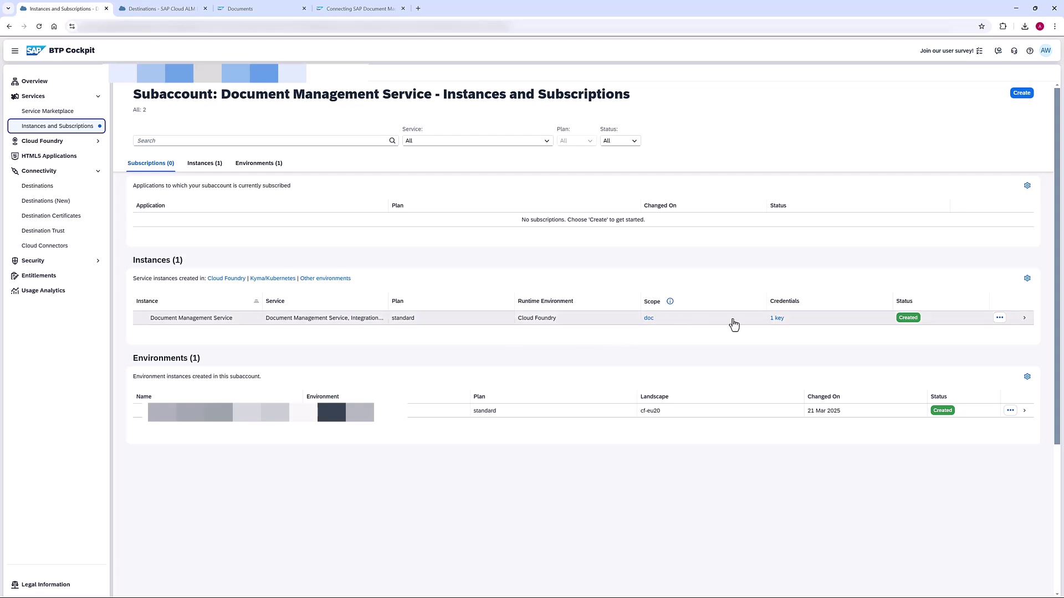
{"action": "left_click", "coordinate": [777, 319]}
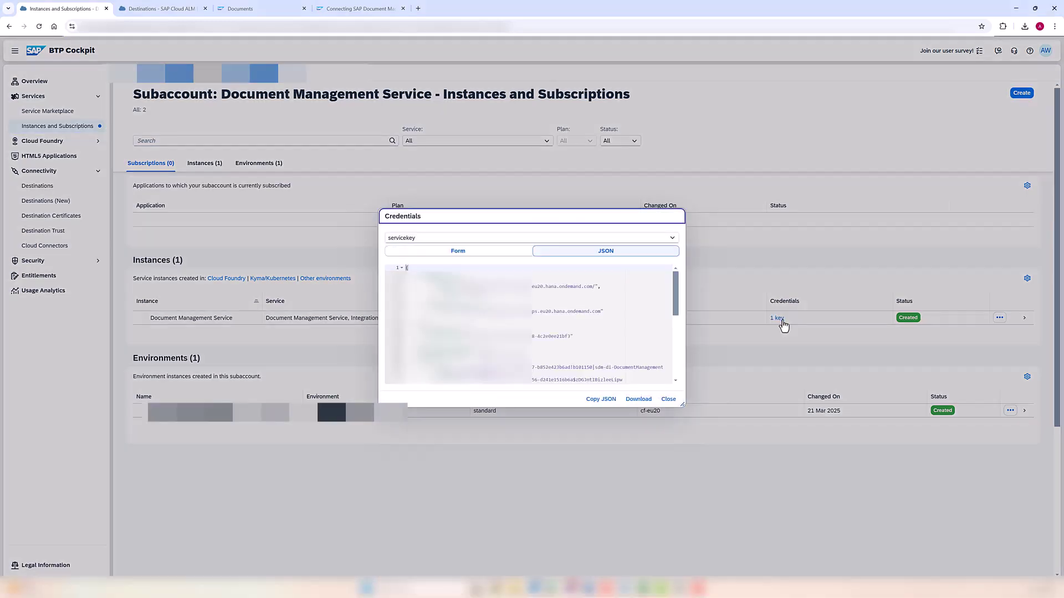
{"action": "left_click", "coordinate": [475, 251]}
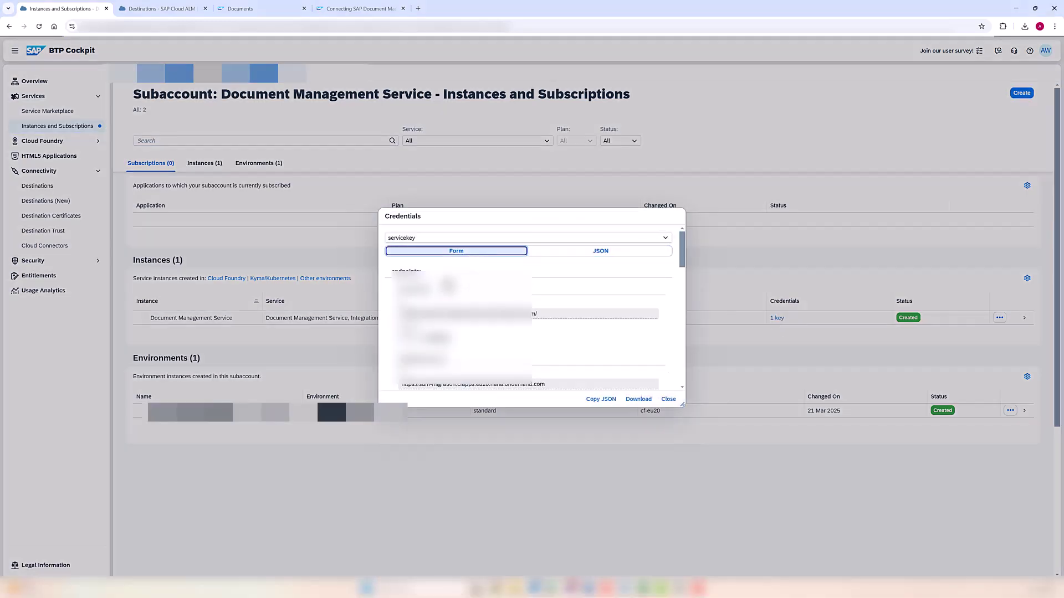
{"action": "scroll", "coordinate": [441, 293], "scroll_direction": "down", "scroll_amount": 1}
{"action": "scroll", "coordinate": [441, 295], "scroll_direction": "down", "scroll_amount": 1}
{"action": "left_click_drag", "start_coordinate": [402, 270], "coordinate": [543, 275]}
{"action": "right_click", "coordinate": [534, 274]}
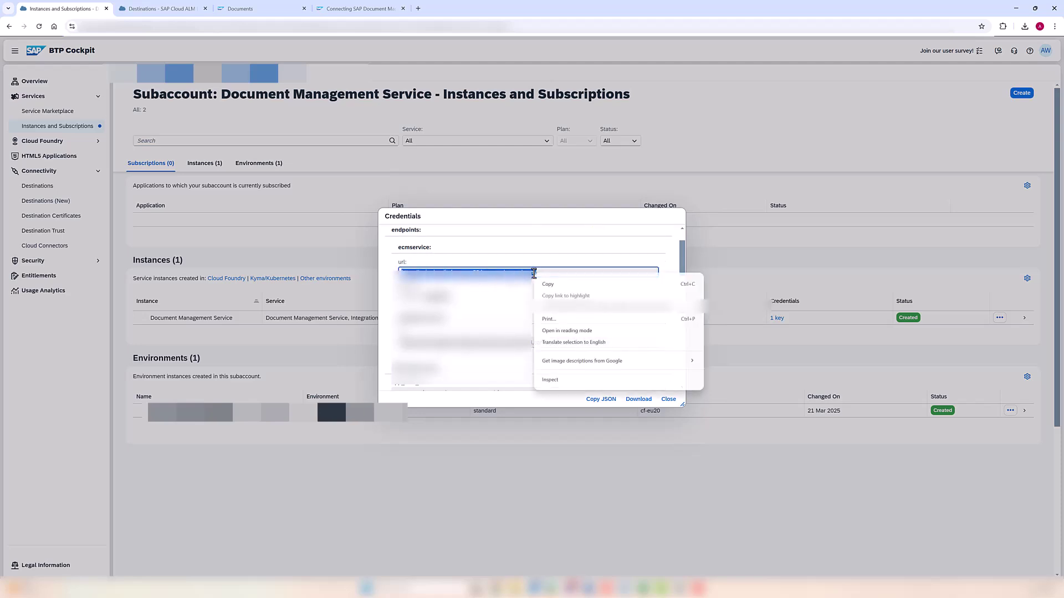
{"action": "left_click", "coordinate": [544, 285]}
- Replace the placeholder REPLACE_WITH_SERVICE_KEY_URI in the destination's URL with the copied service key uri
{"action": "left_click", "coordinate": [142, 13]}
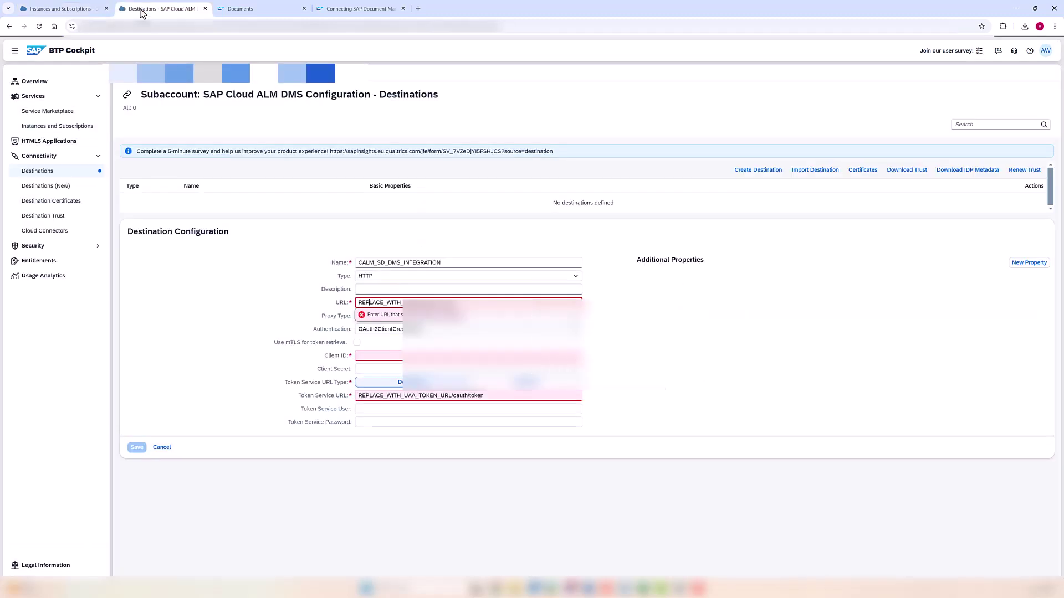
{"action": "left_click_drag", "start_coordinate": [455, 300], "coordinate": [359, 302]}
{"action": "right_click", "coordinate": [360, 302]}
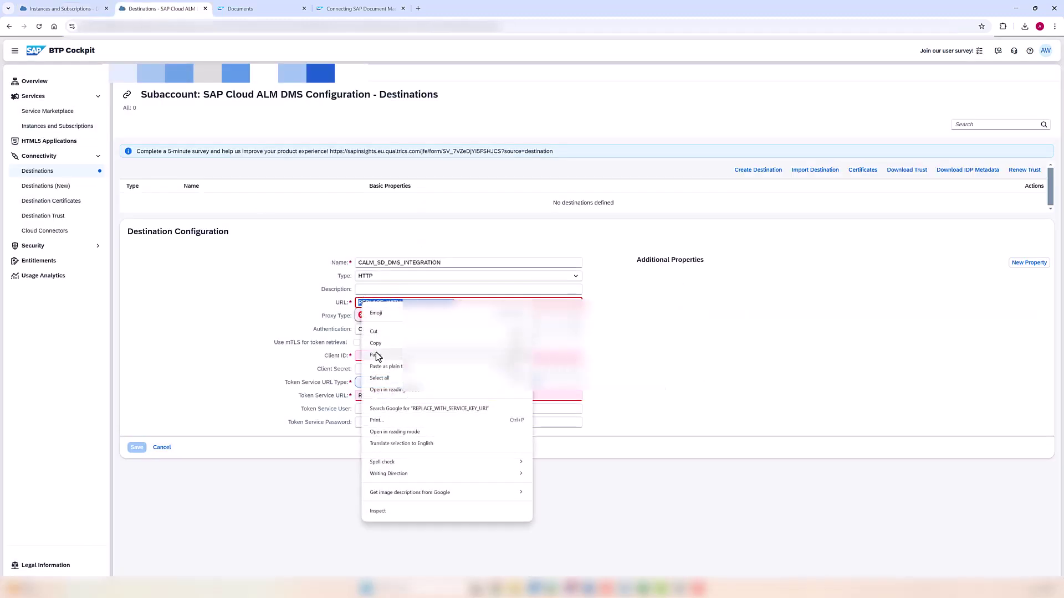
{"action": "left_click", "coordinate": [437, 355]}
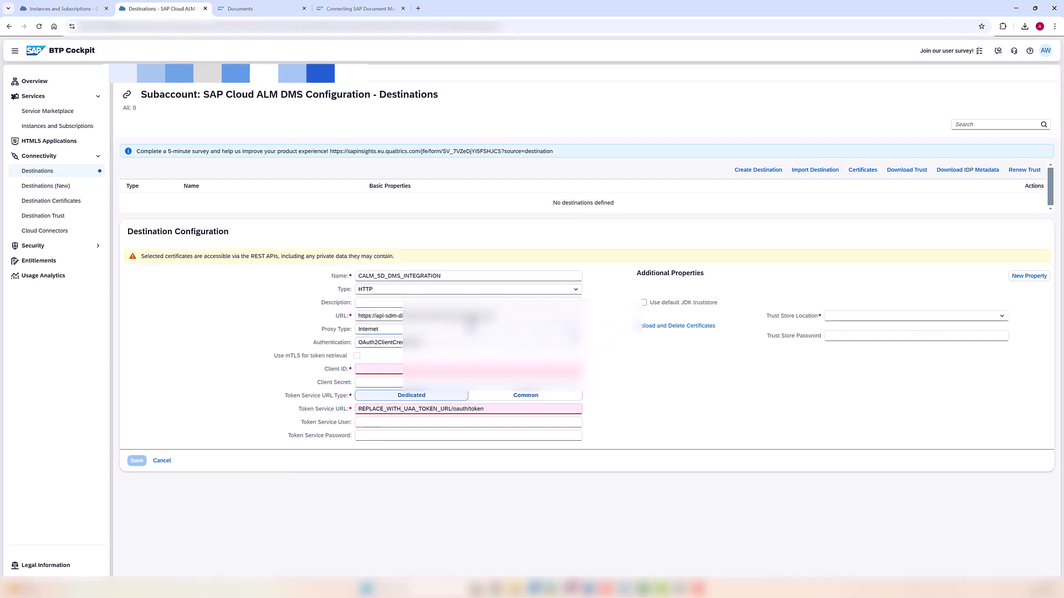
- Check the guide's Client ID requirement and copy the clientid from the uaa section of the service key
{"action": "left_click", "coordinate": [358, 9]}
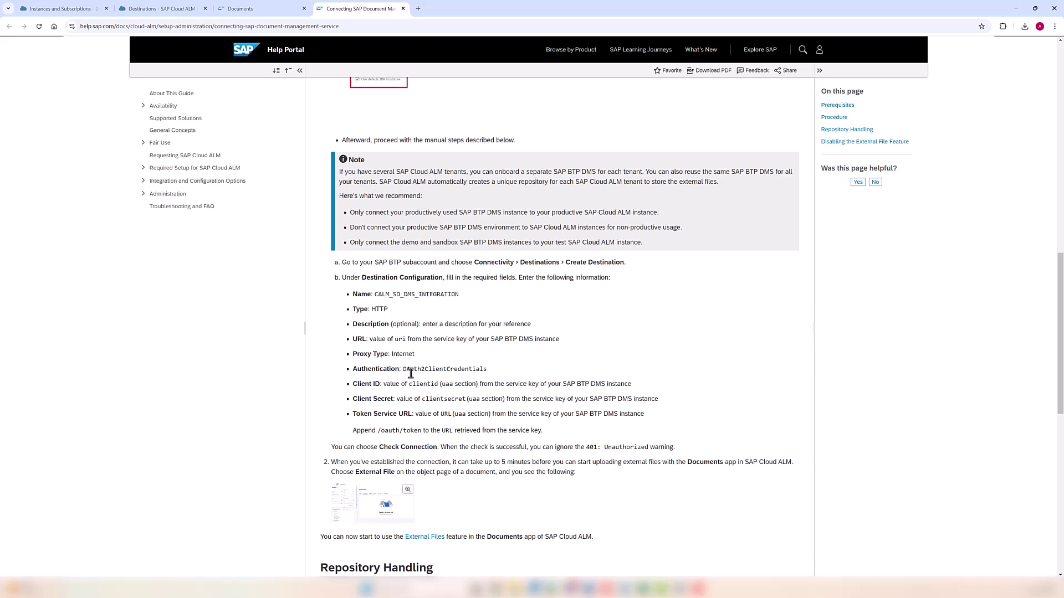
{"action": "scroll", "coordinate": [415, 377], "scroll_direction": "down", "scroll_amount": 2}
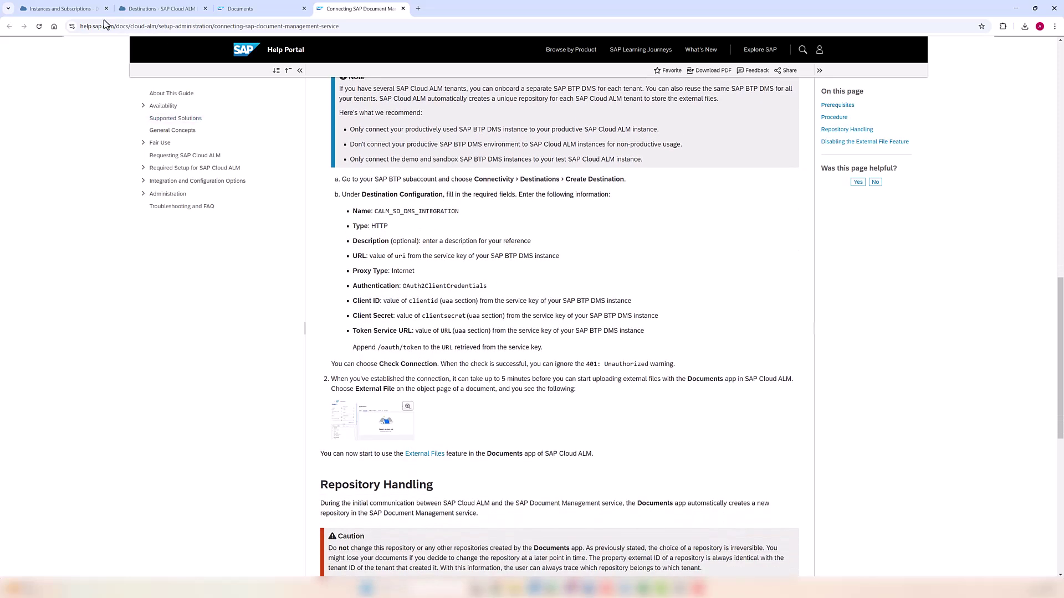
{"action": "left_click", "coordinate": [61, 9]}
{"action": "scroll", "coordinate": [460, 322], "scroll_direction": "down", "scroll_amount": 3}
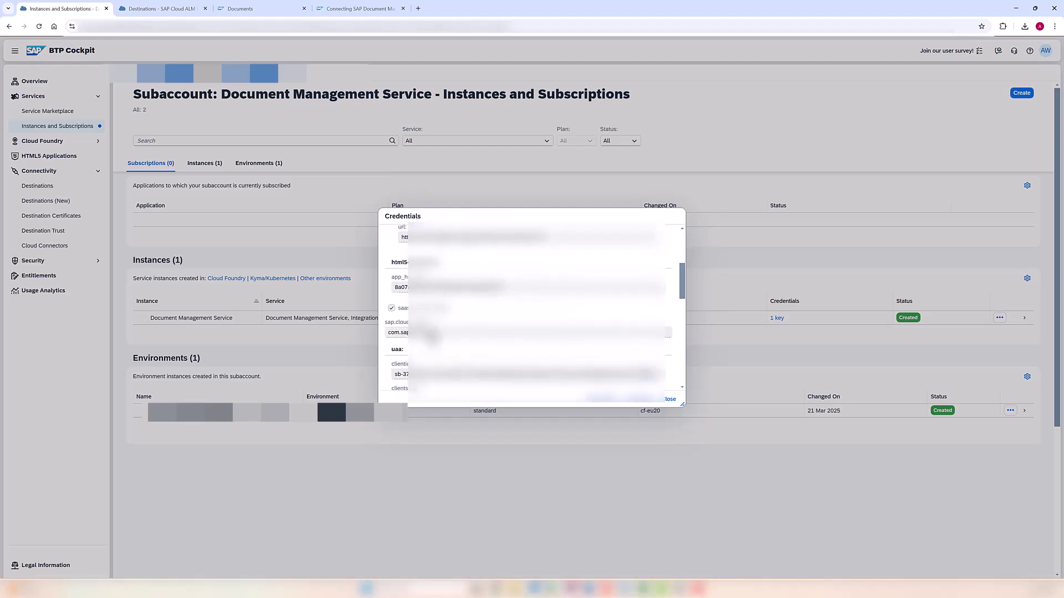
{"action": "scroll", "coordinate": [432, 335], "scroll_direction": "down", "scroll_amount": 2}
{"action": "left_click_drag", "start_coordinate": [395, 313], "coordinate": [679, 318]}
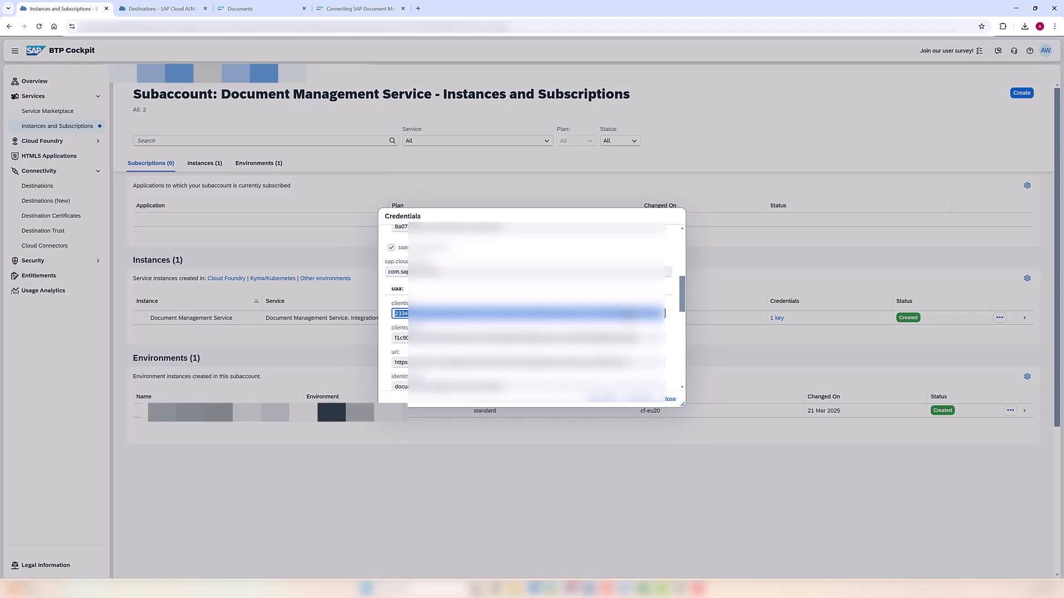
{"action": "right_click", "coordinate": [628, 317]}
{"action": "left_click", "coordinate": [654, 326]}
- Paste the copied clientid as the Client ID of the CALM_SD_DMS_INTEGRATION destination
{"action": "left_click", "coordinate": [142, 12]}
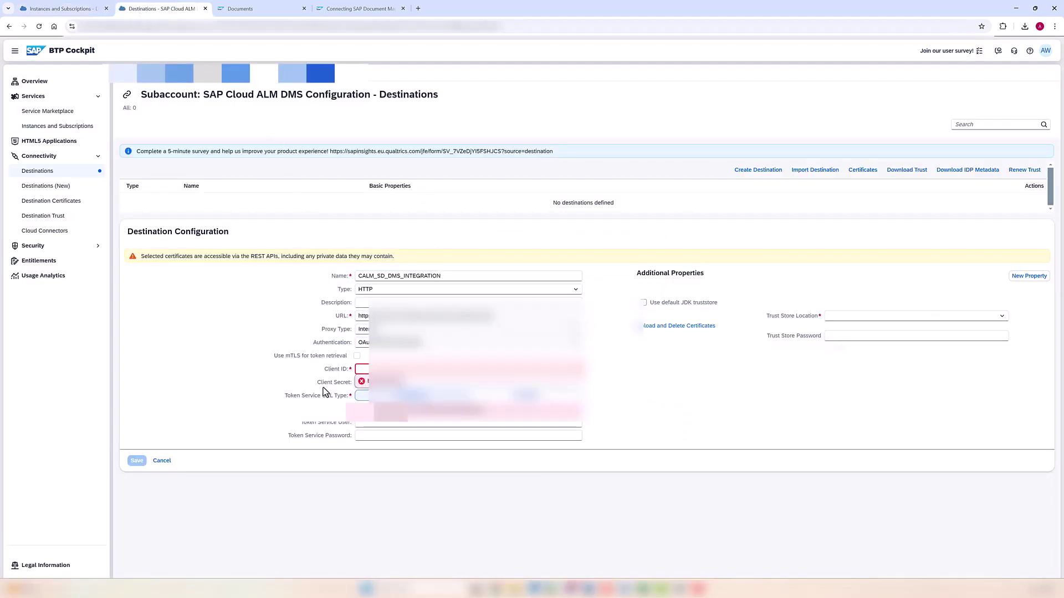
{"action": "right_click", "coordinate": [366, 370]}
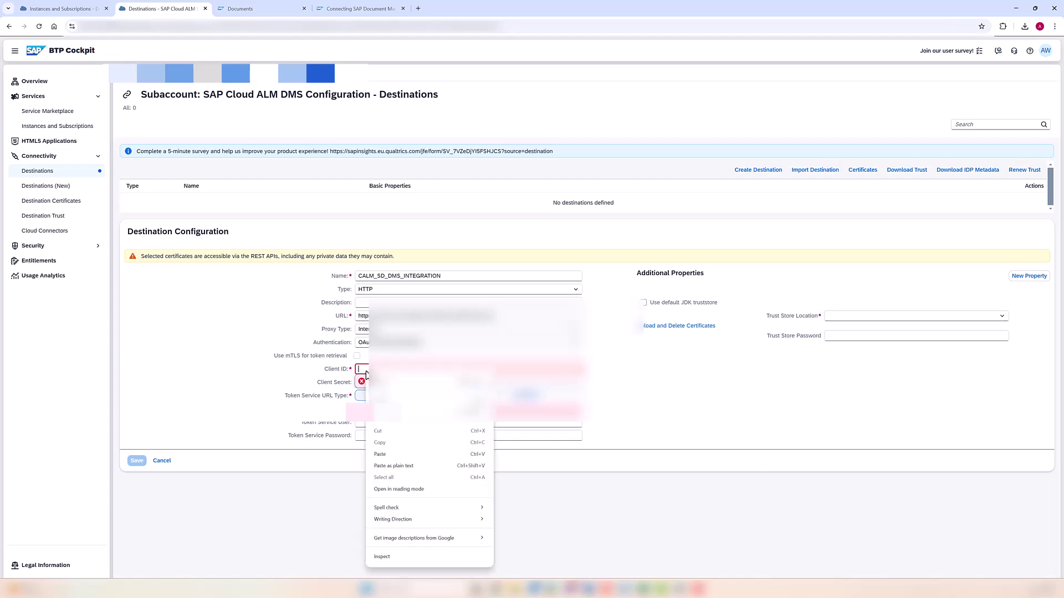
{"action": "left_click", "coordinate": [380, 454]}
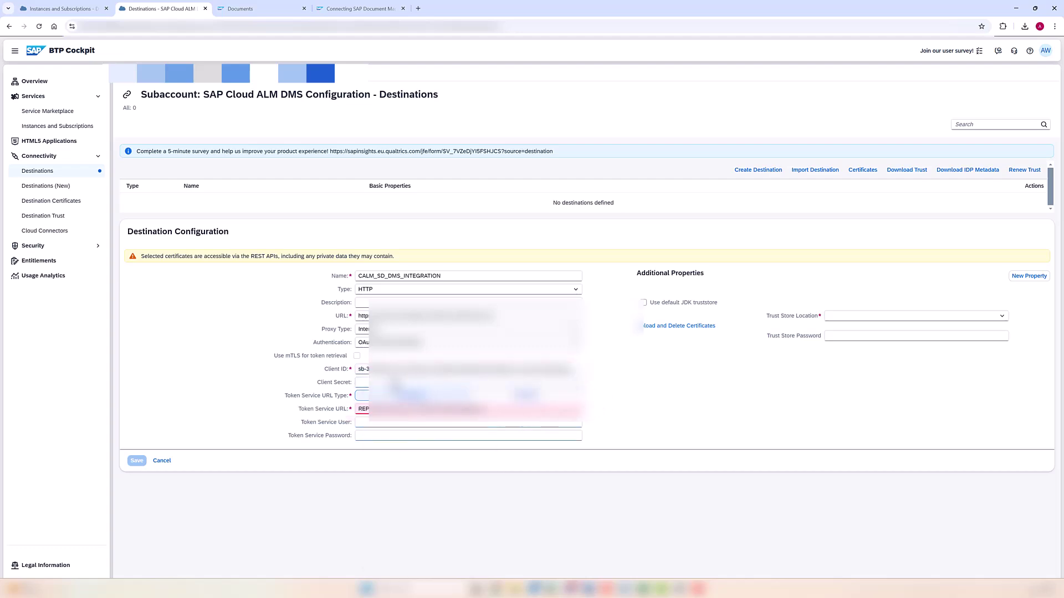
- Check the guide's Client Secret requirement and copy the clientsecret from the uaa section of the service key
{"action": "left_click", "coordinate": [359, 8]}
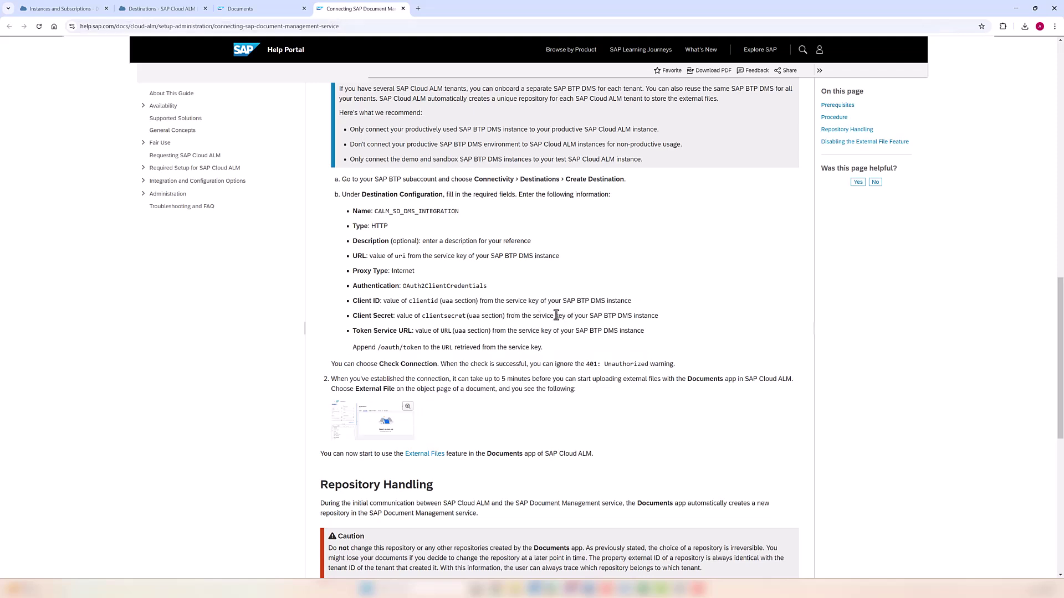
{"action": "left_click", "coordinate": [54, 12]}
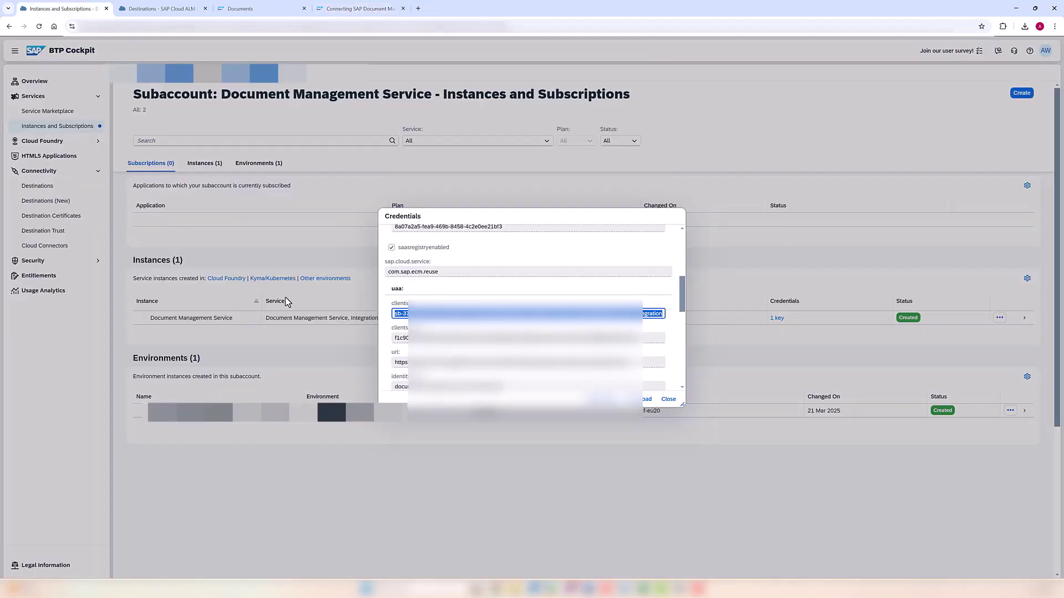
{"action": "left_click", "coordinate": [393, 338]}
{"action": "left_click_drag", "start_coordinate": [393, 338], "coordinate": [655, 340]}
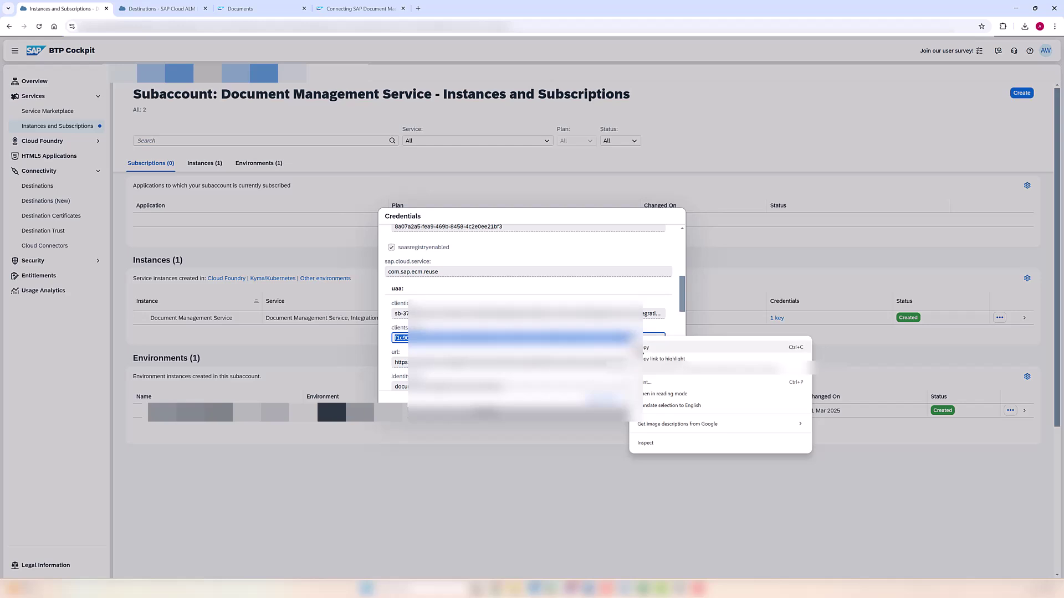
{"action": "left_click", "coordinate": [645, 347]}
- Paste the copied client secret into the Client Secret field of the destination configuration
{"action": "left_click", "coordinate": [161, 8]}
{"action": "left_click", "coordinate": [366, 383]}
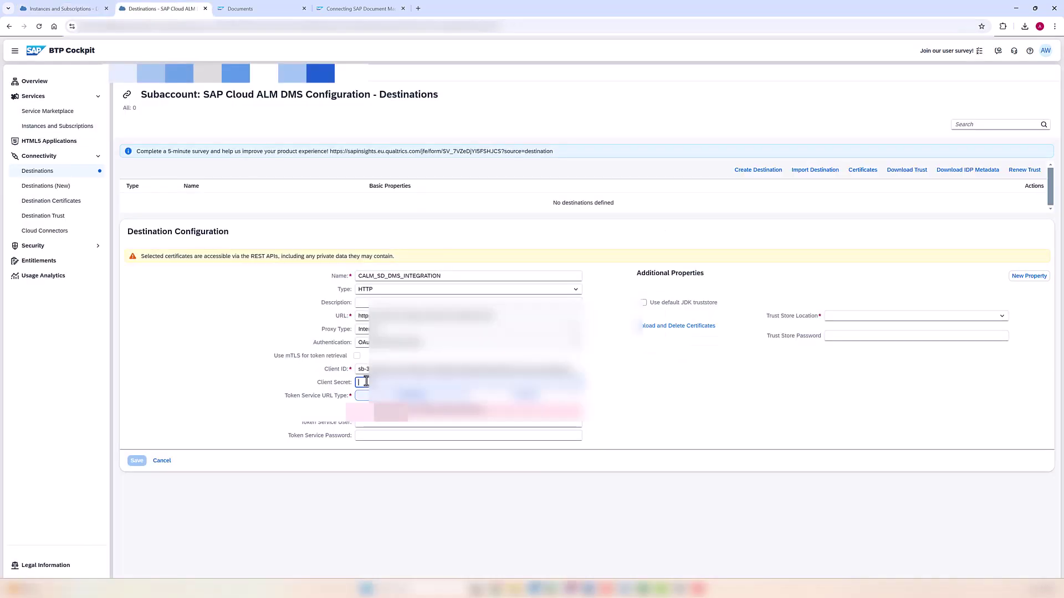
{"action": "right_click", "coordinate": [367, 382]}
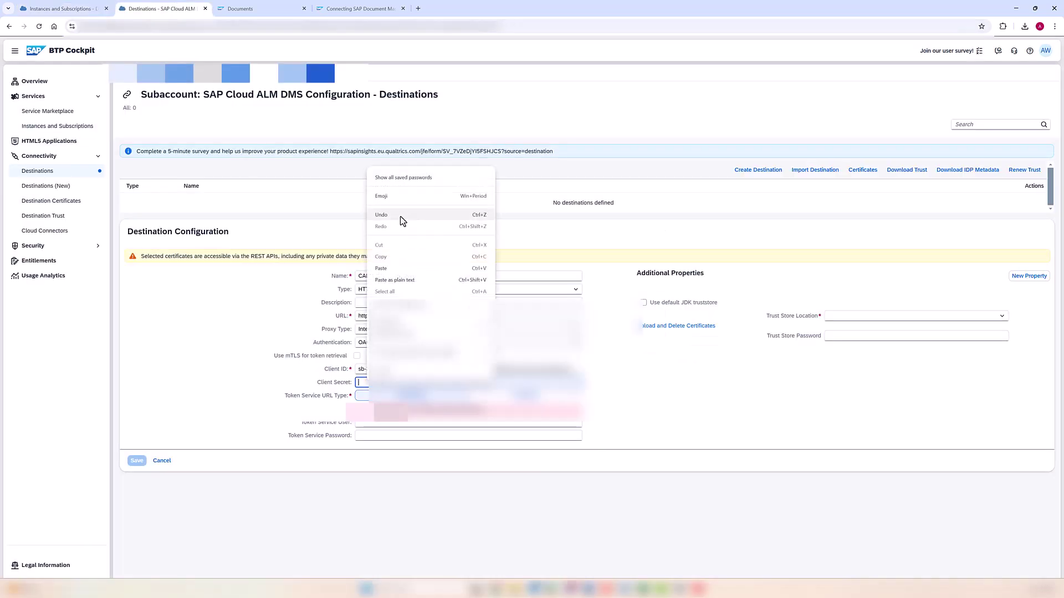
{"action": "left_click", "coordinate": [382, 270]}
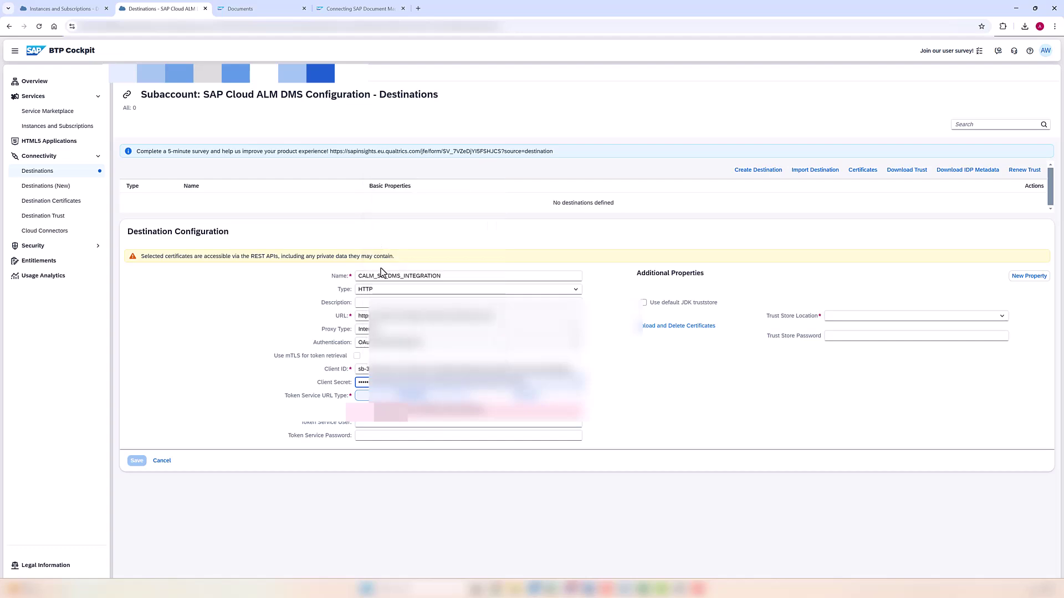
- Check the guide's Token Service URL instructions and its /oauth/token suffix, and copy the url from the service key's uaa section
{"action": "left_click", "coordinate": [331, 12]}
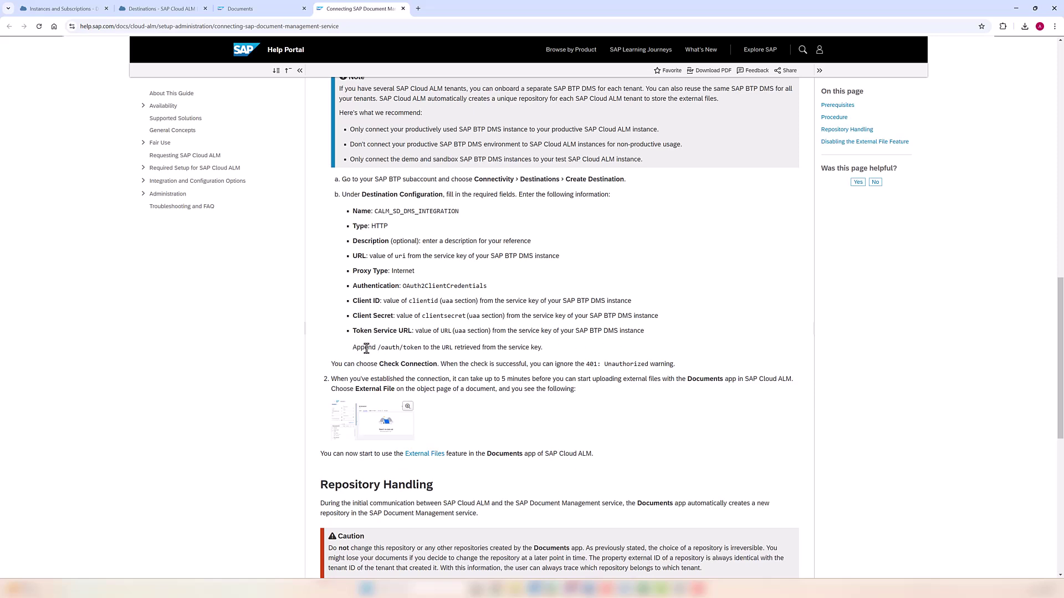
{"action": "left_click_drag", "start_coordinate": [376, 348], "coordinate": [420, 349]}
{"action": "left_click", "coordinate": [59, 8]}
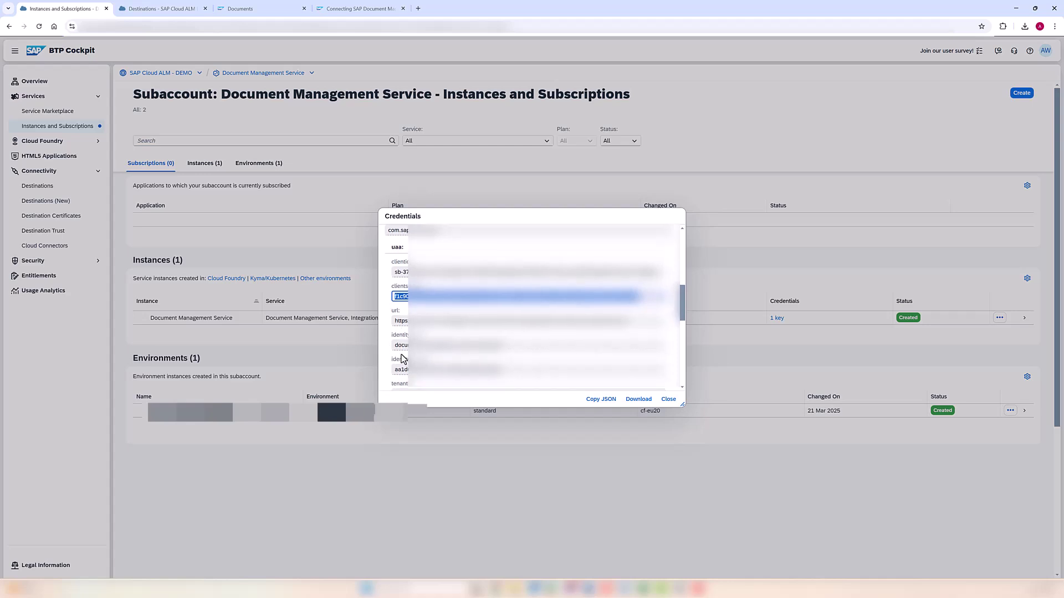
{"action": "scroll", "coordinate": [391, 336], "scroll_direction": "down", "scroll_amount": 1}
{"action": "left_click_drag", "start_coordinate": [394, 320], "coordinate": [632, 319]}
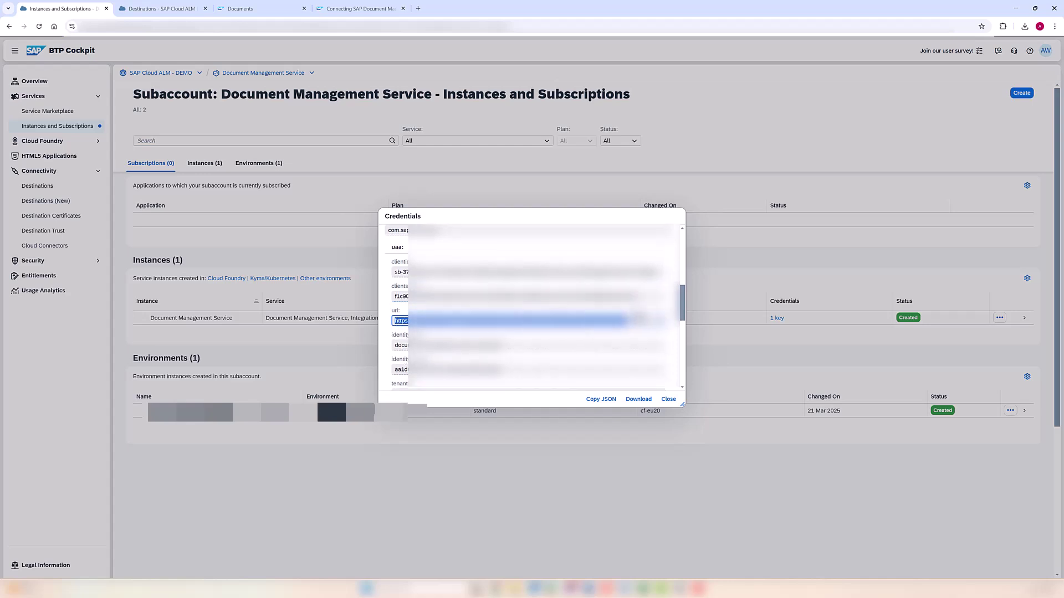
{"action": "right_click", "coordinate": [604, 322]}
{"action": "left_click", "coordinate": [637, 332]}
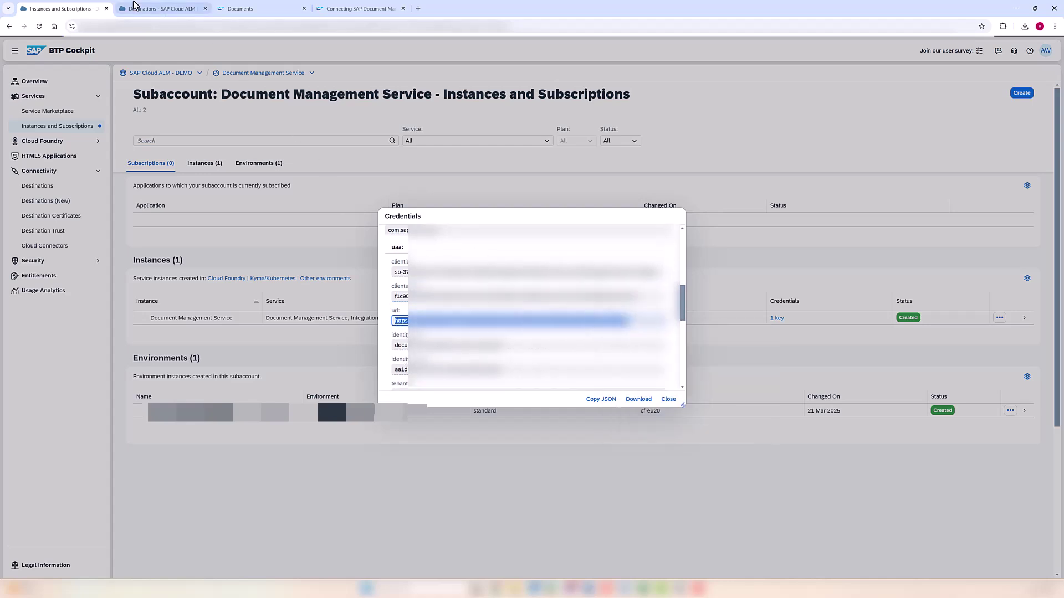
- Replace the destination's Token Service URL with the copied uaa url, ending in /oauth/token
{"action": "left_click", "coordinate": [160, 8]}
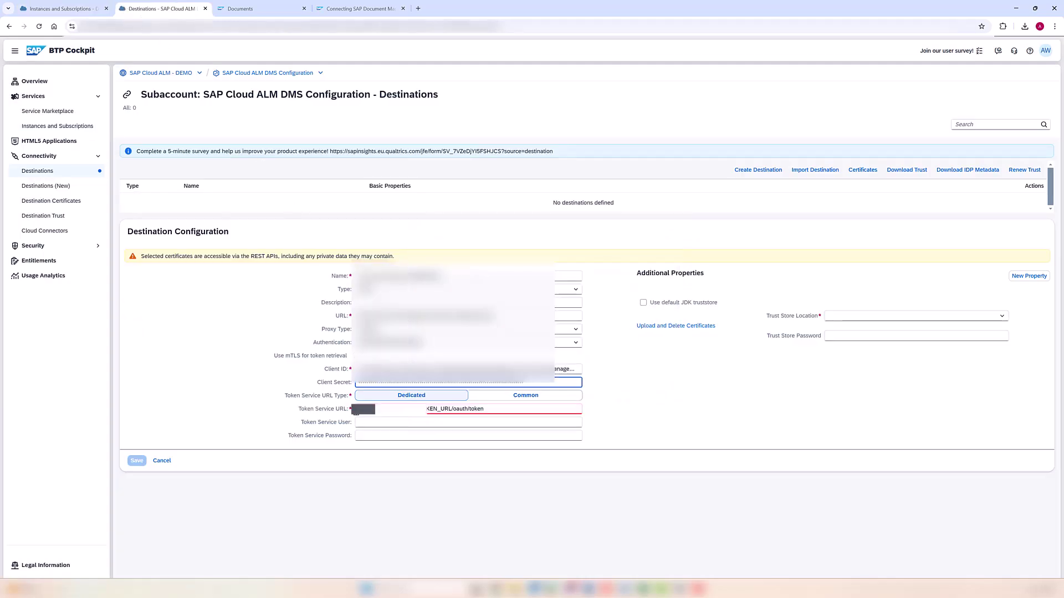
{"action": "left_click_drag", "start_coordinate": [357, 409], "coordinate": [450, 410]}
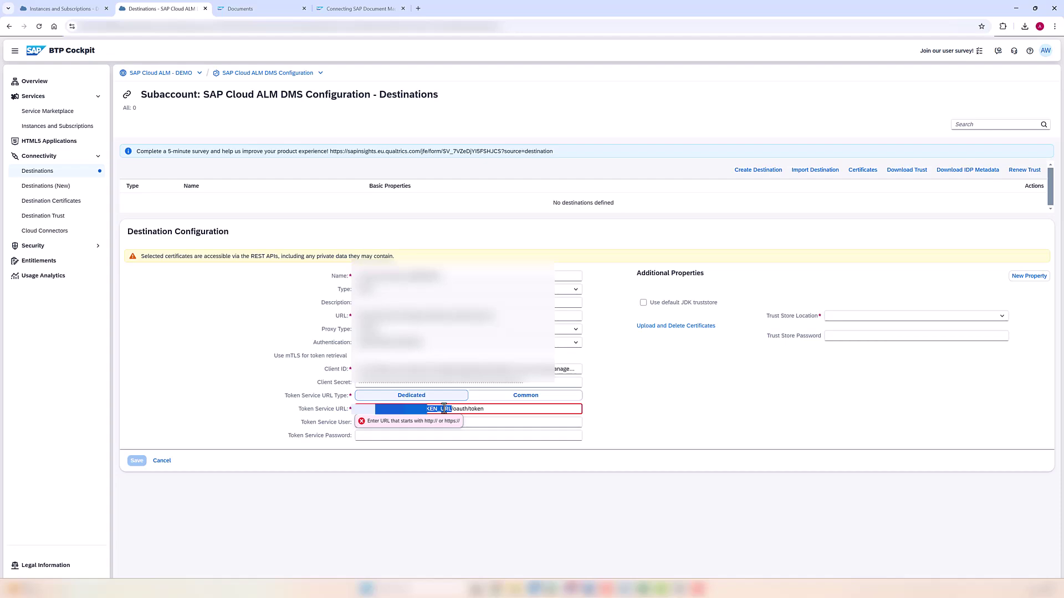
{"action": "right_click", "coordinate": [446, 409]}
{"action": "left_click", "coordinate": [457, 240]}
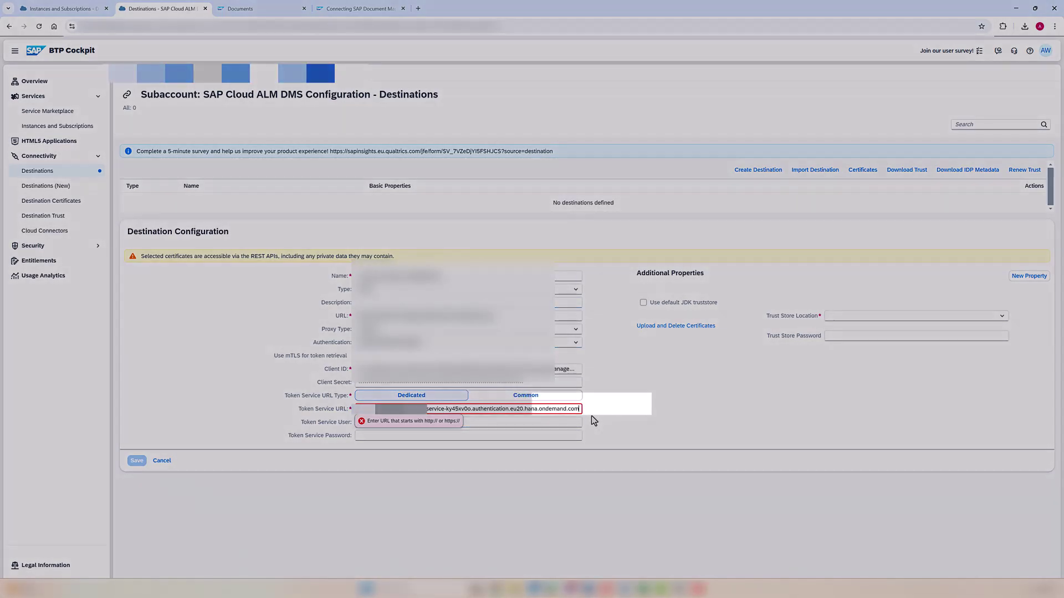
{"action": "type", "text": "/oauth/token"}
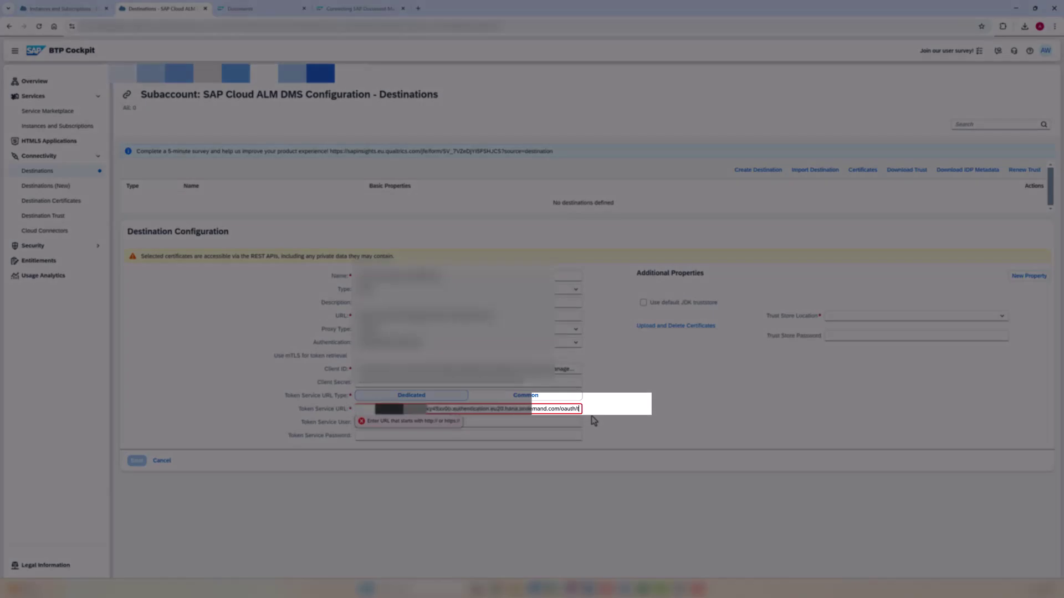
{"action": "left_click", "coordinate": [592, 416]}
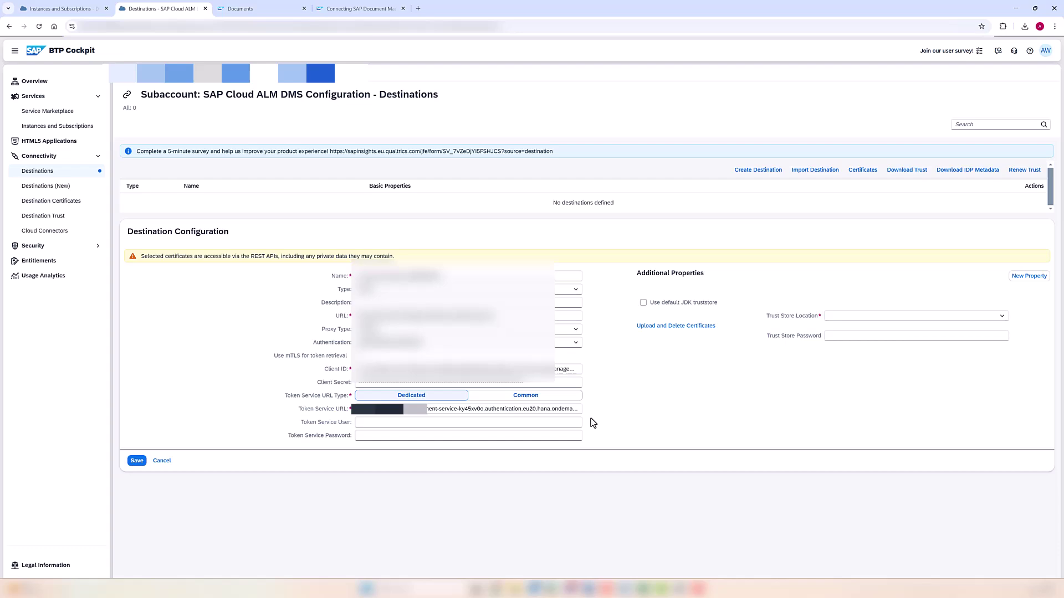
- Review the guide's enlarged Additional Properties example for the Use default JDK truststore setting
{"action": "left_click", "coordinate": [355, 12]}
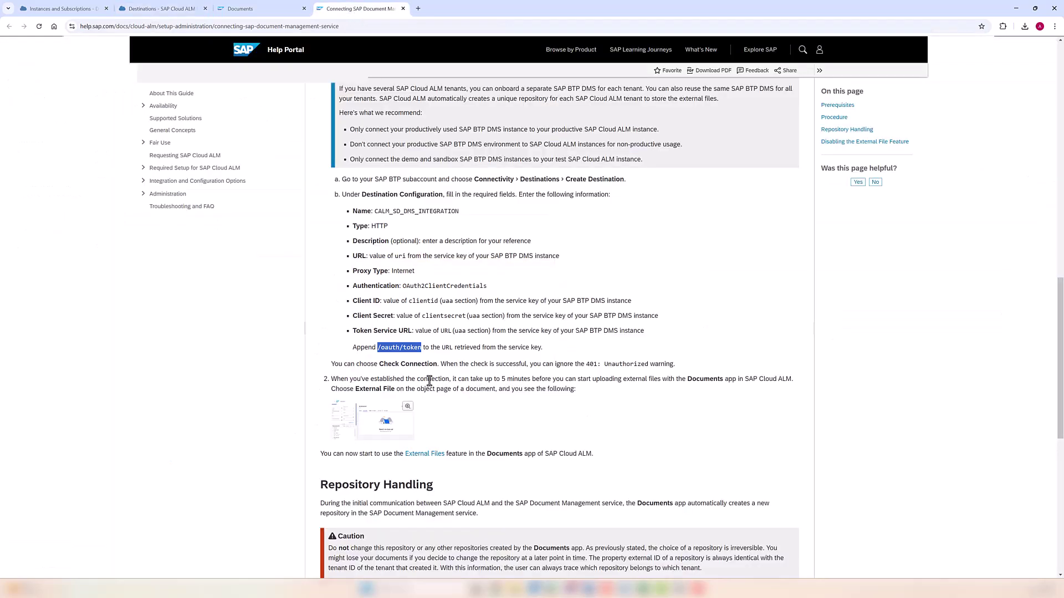
{"action": "left_click", "coordinate": [439, 364]}
{"action": "scroll", "coordinate": [437, 362], "scroll_direction": "up", "scroll_amount": 4}
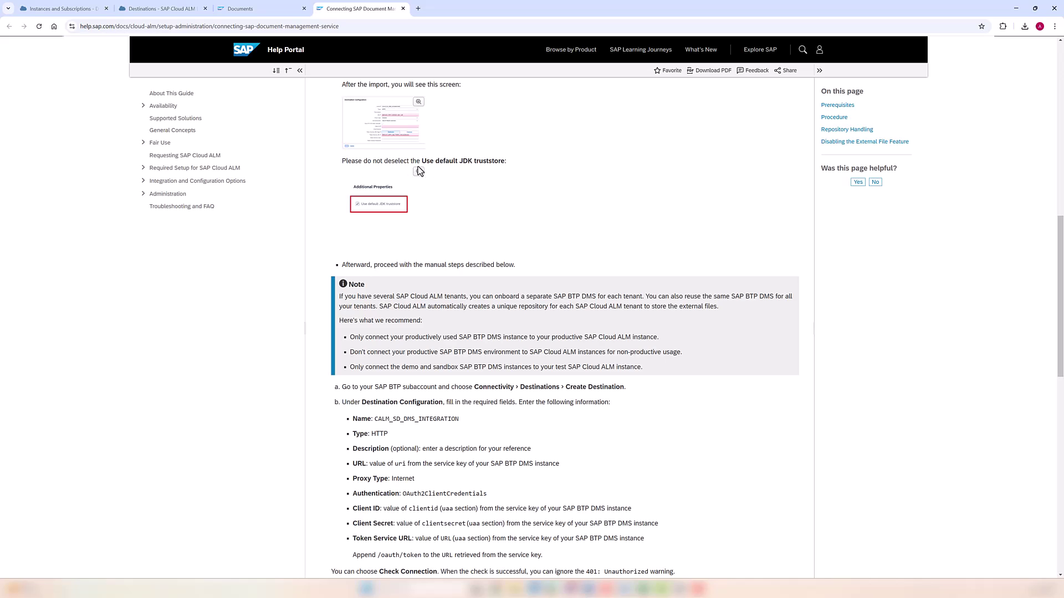
{"action": "left_click", "coordinate": [418, 171]}
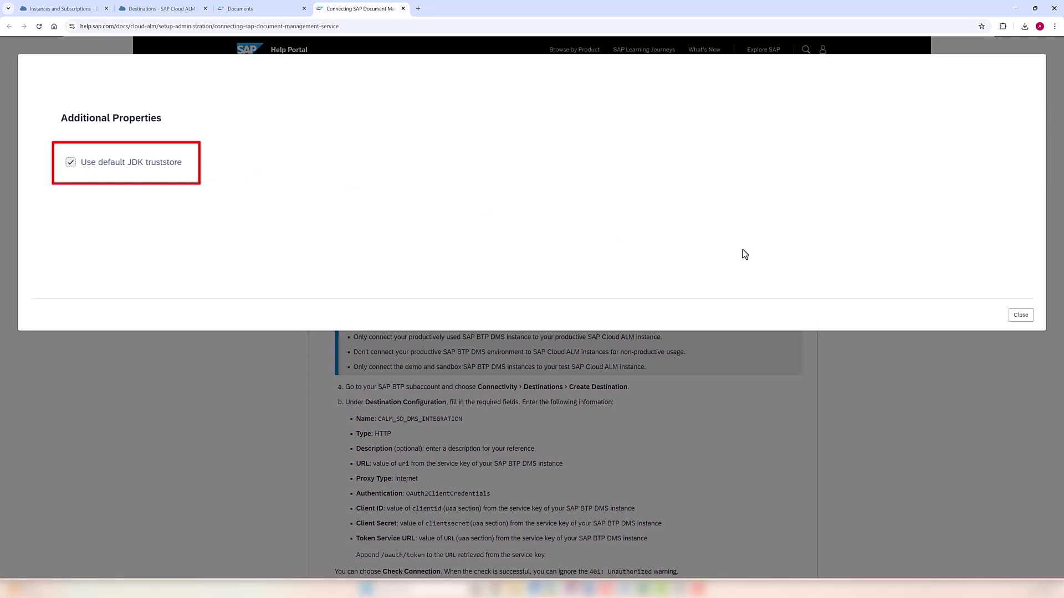
{"action": "left_click", "coordinate": [1020, 315]}
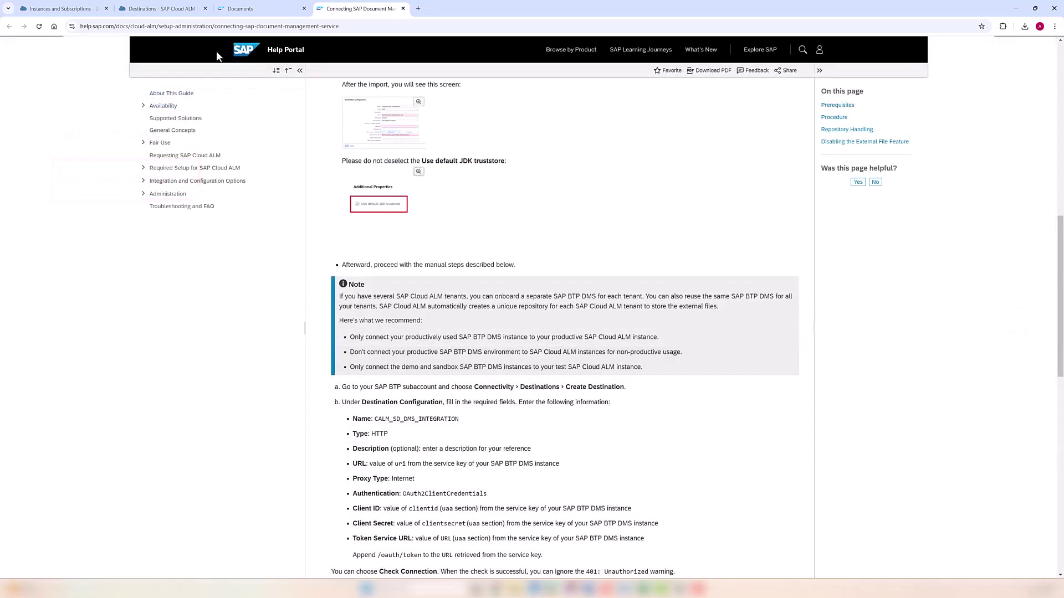
- Enable the default JDK truststore for the destination and save its configuration
{"action": "left_click", "coordinate": [155, 15]}
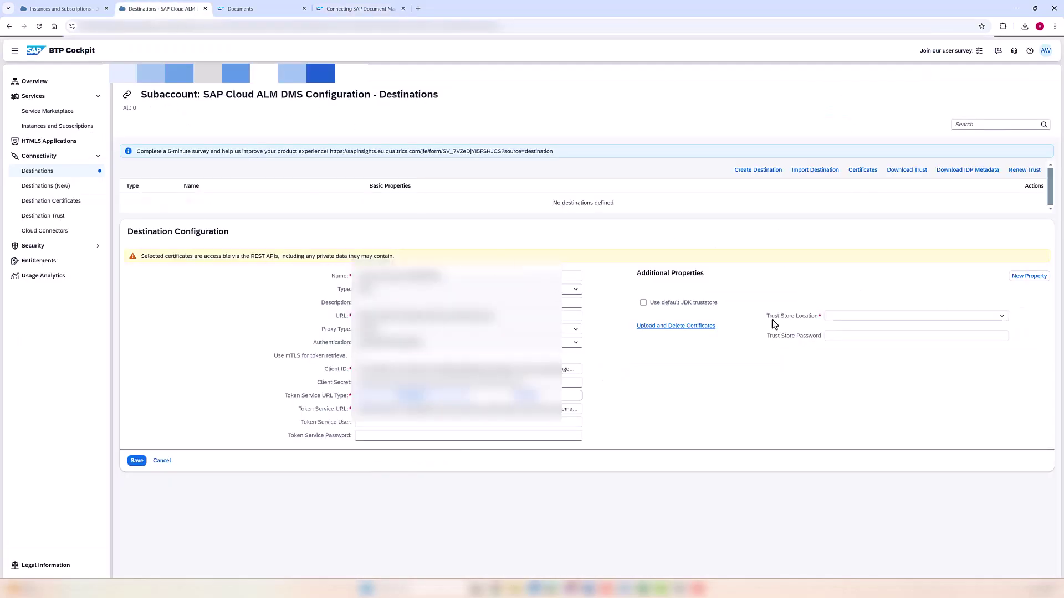
{"action": "left_click", "coordinate": [644, 303]}
{"action": "left_click", "coordinate": [644, 304]}
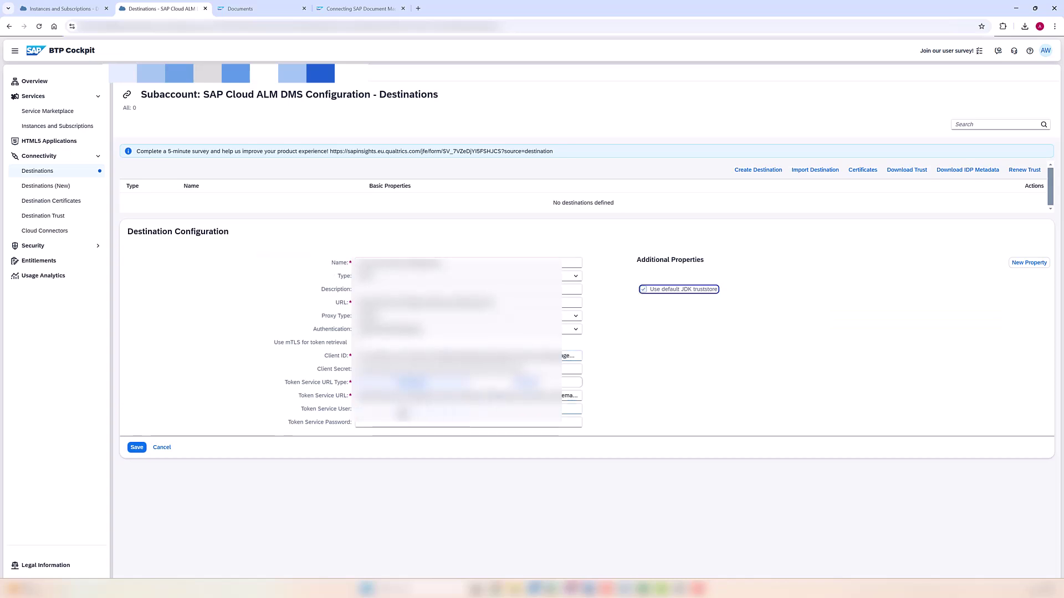
{"action": "left_click", "coordinate": [135, 448]}
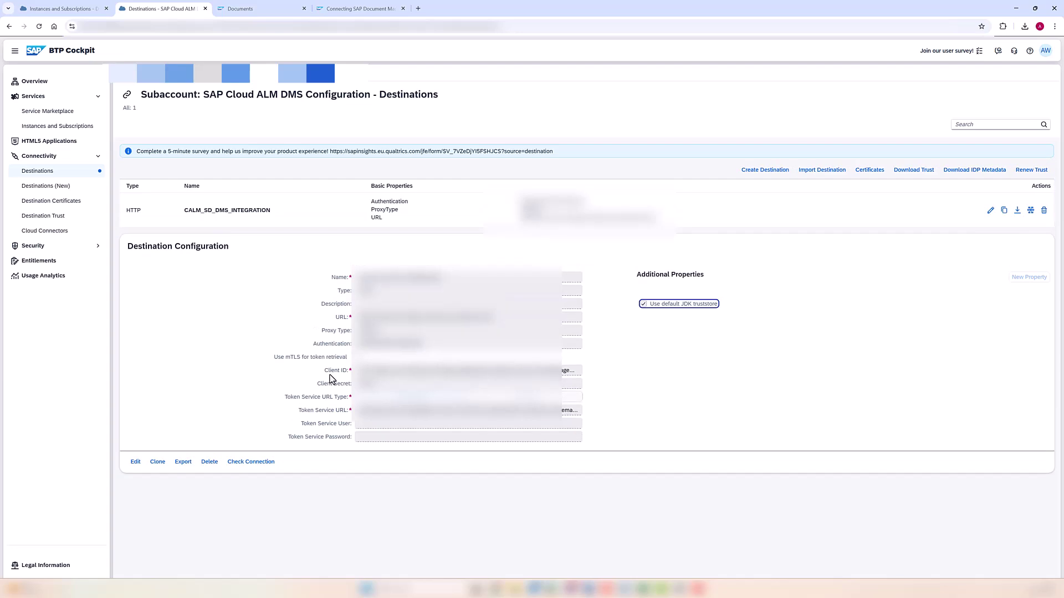
- Review the guide's Check Connection instructions and its remark about the 401: Unauthorized warning
{"action": "left_click", "coordinate": [357, 8]}
{"action": "scroll", "coordinate": [413, 415], "scroll_direction": "down", "scroll_amount": 4}
{"action": "scroll", "coordinate": [408, 400], "scroll_direction": "down", "scroll_amount": 2}
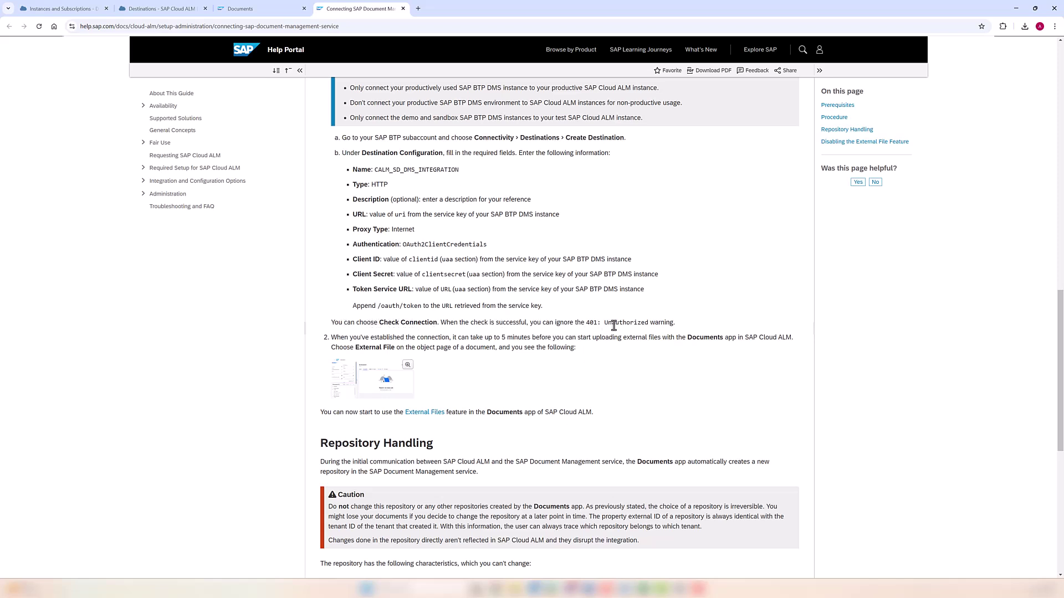
{"action": "left_click_drag", "start_coordinate": [649, 325], "coordinate": [606, 327]}
- Run a connection check on the CALM_SD_DMS_INTEGRATION destination in BTP Cockpit and dismiss the result
{"action": "left_click", "coordinate": [160, 8]}
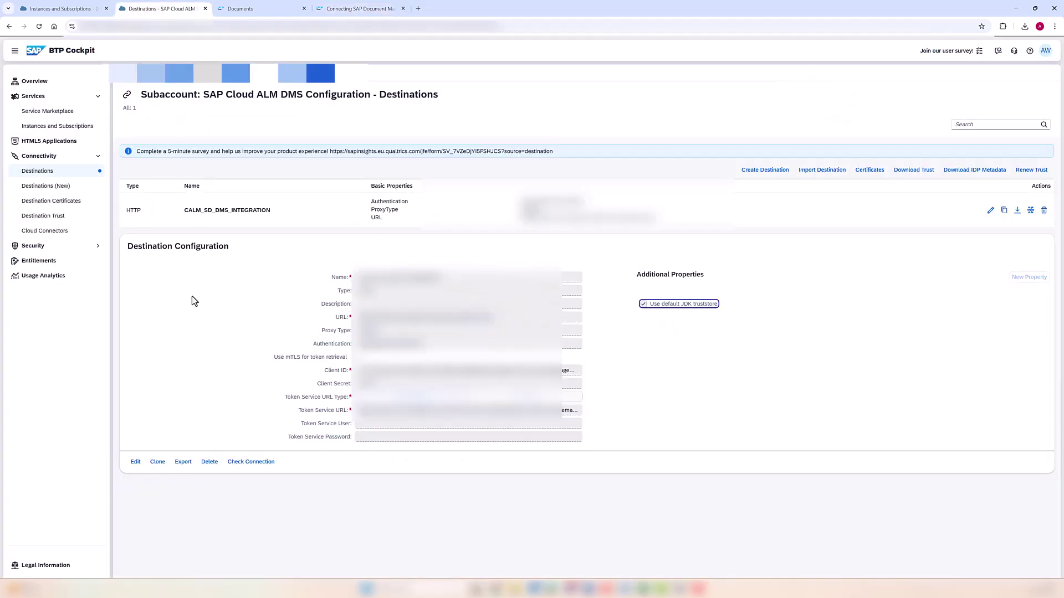
{"action": "left_click", "coordinate": [259, 463]}
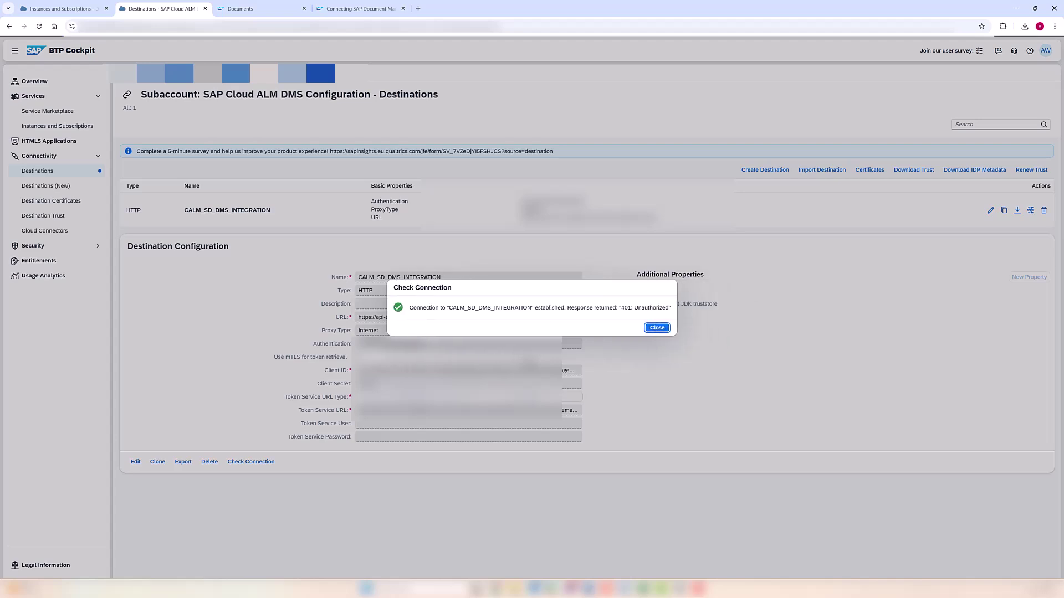
{"action": "left_click_drag", "start_coordinate": [631, 311], "coordinate": [667, 309]}
{"action": "left_click", "coordinate": [661, 326]}
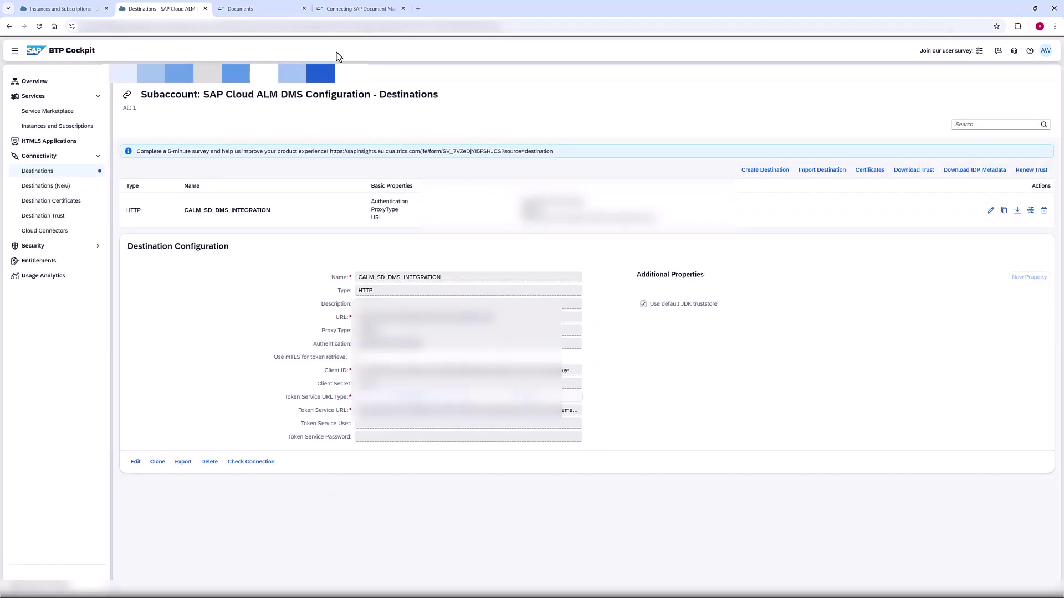
- Reload the SAP Cloud ALM Documents app and open the External File section of the New Document draft
{"action": "left_click", "coordinate": [255, 10]}
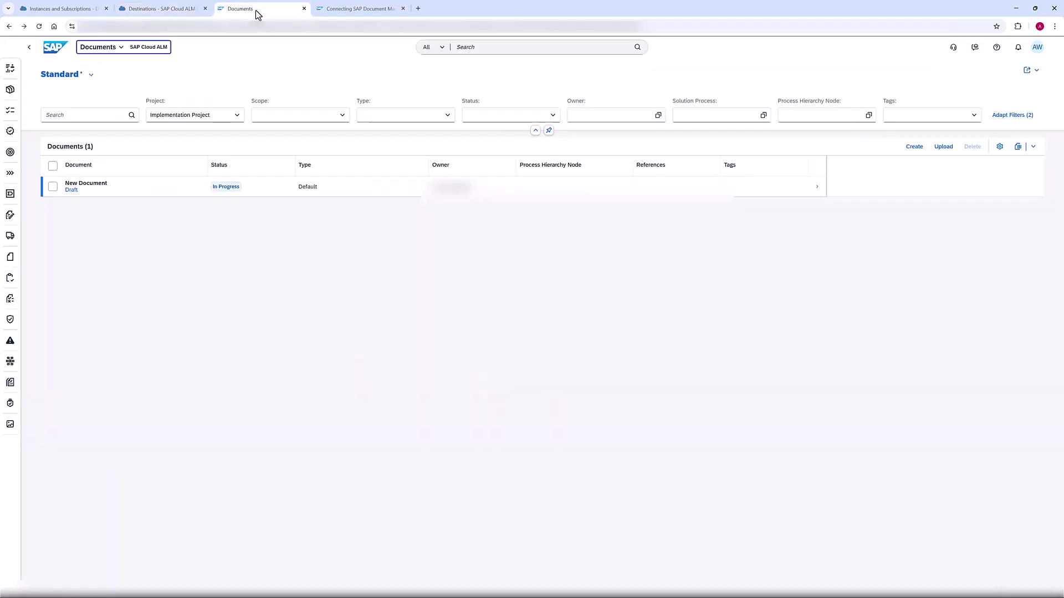
{"action": "left_click", "coordinate": [39, 27]}
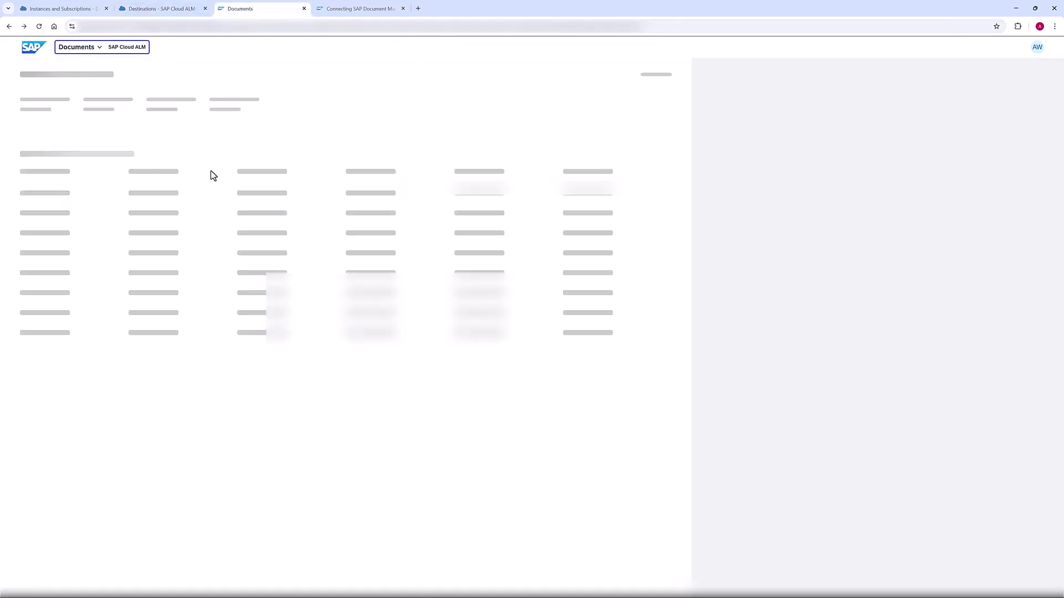
{"action": "left_click", "coordinate": [110, 191]}
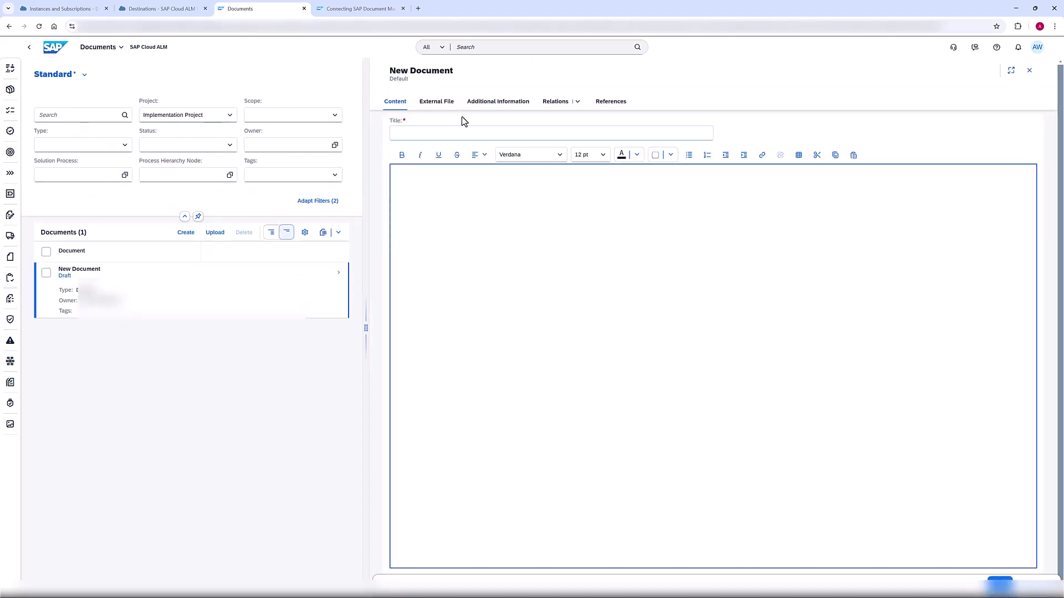
{"action": "left_click", "coordinate": [443, 104]}
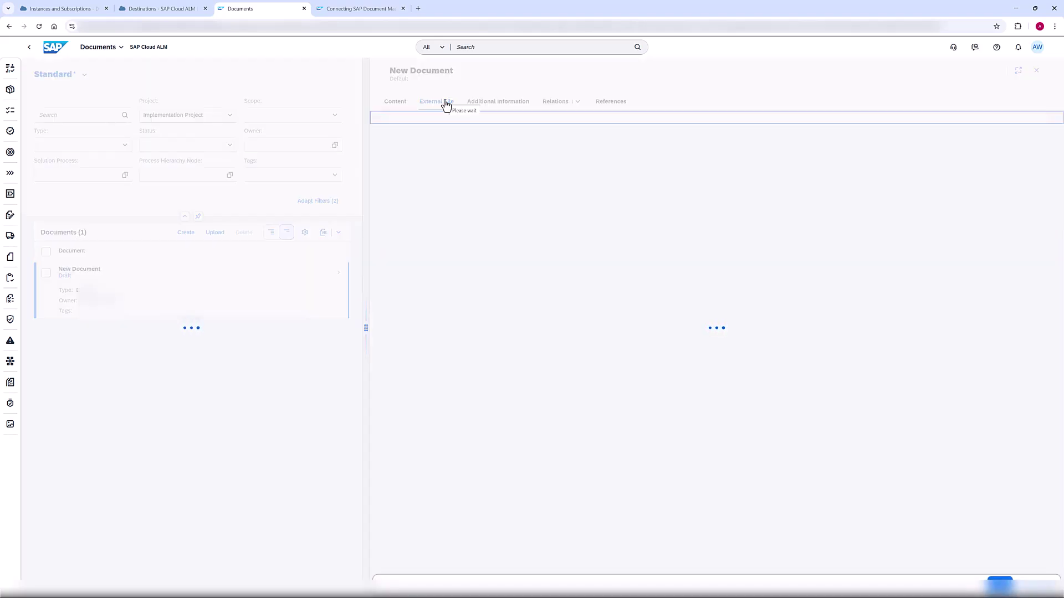
- Upload Software setup guide.docx as the draft document's external file
{"action": "left_click", "coordinate": [717, 324]}
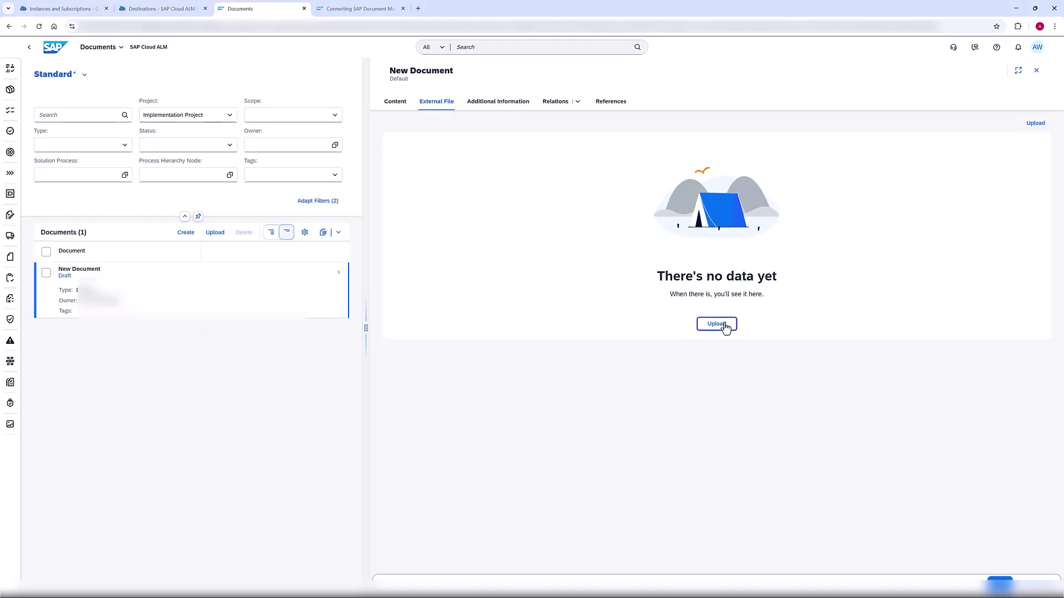
{"action": "left_click", "coordinate": [608, 323]}
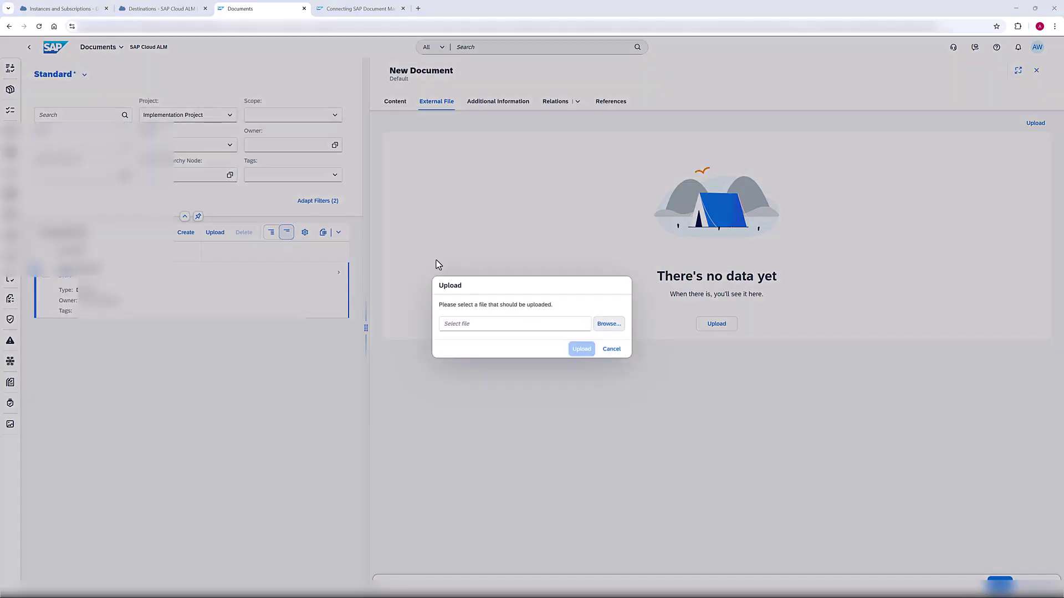
{"action": "left_click", "coordinate": [107, 65]}
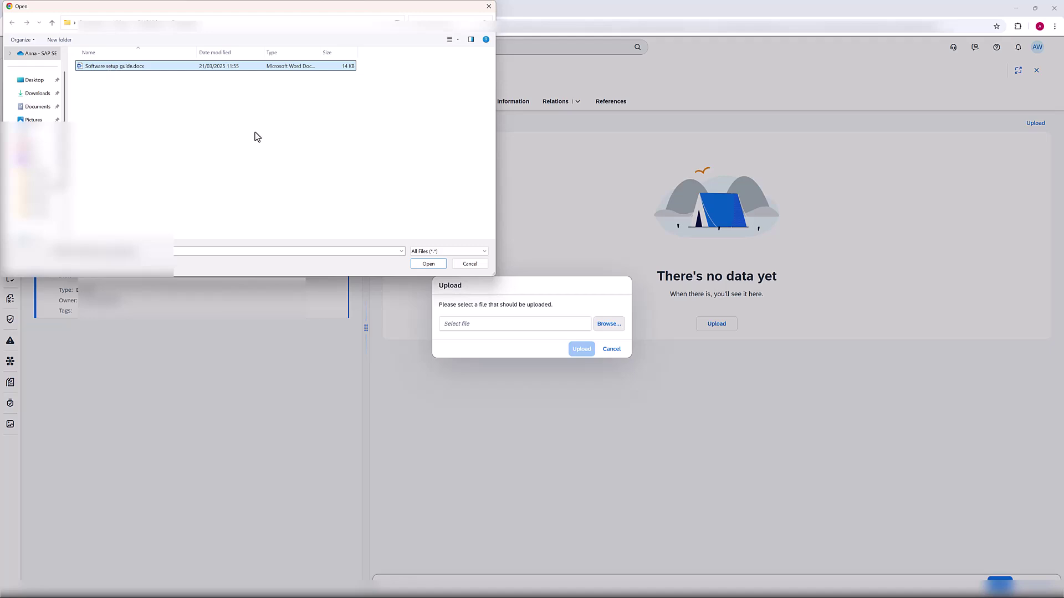
{"action": "left_click", "coordinate": [430, 265]}
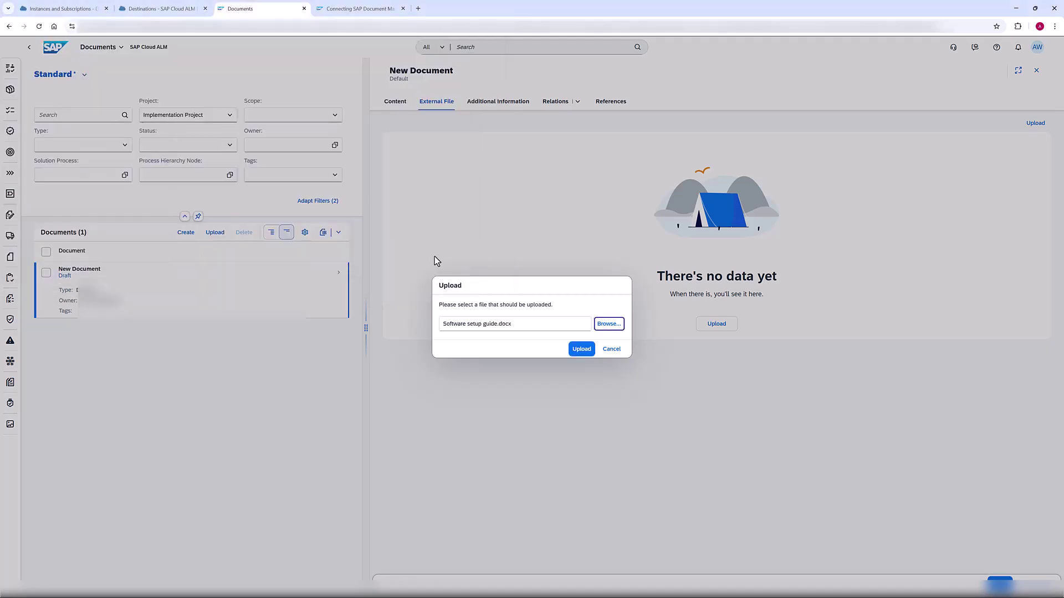
{"action": "left_click", "coordinate": [587, 352]}
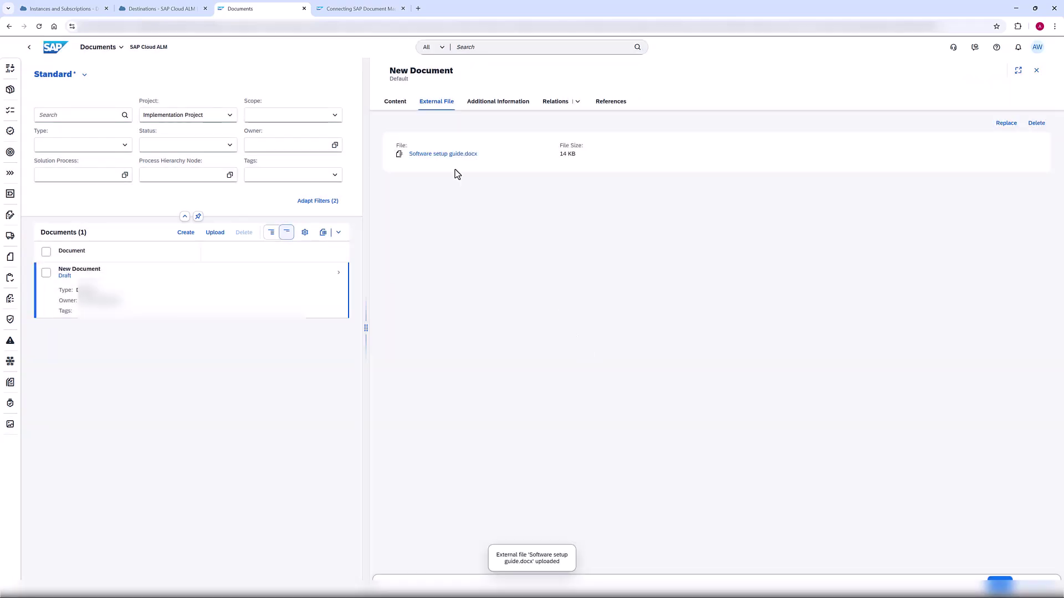
- Title the draft "A test document" in its content section and create the document
{"action": "left_click", "coordinate": [394, 104]}
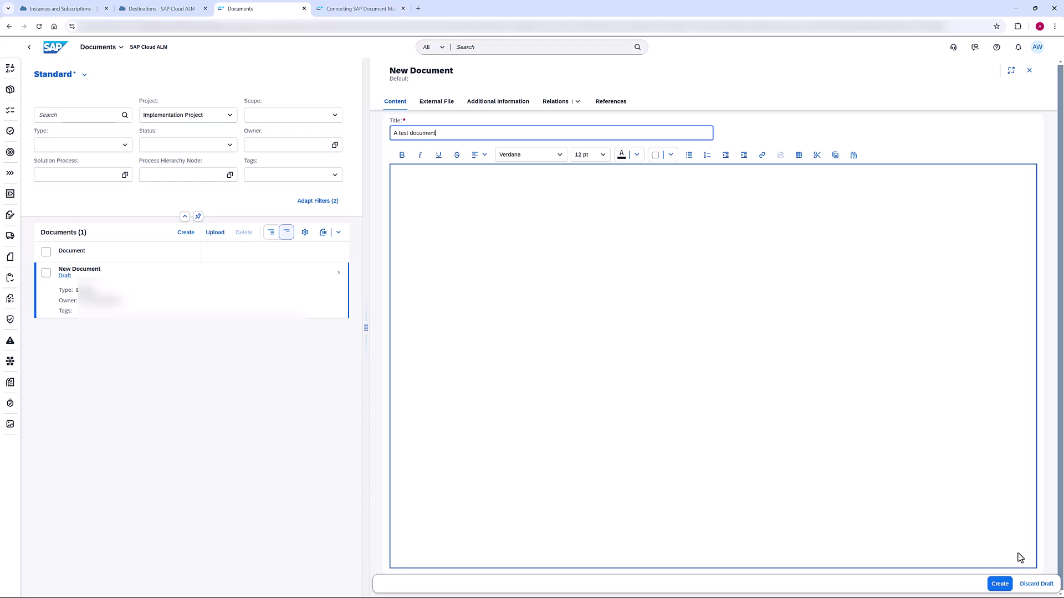
{"action": "left_click", "coordinate": [1000, 584]}
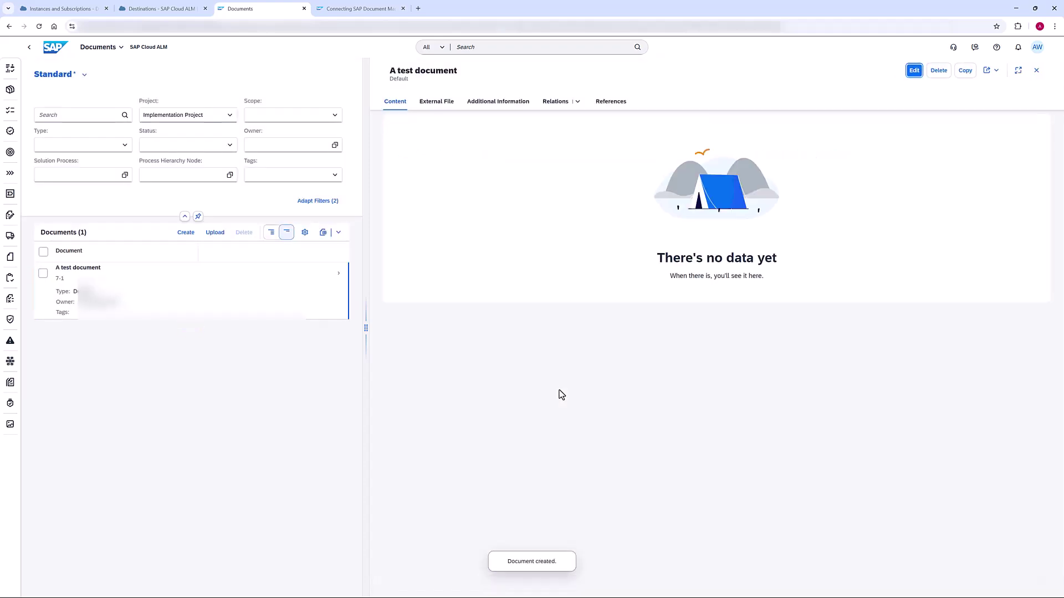